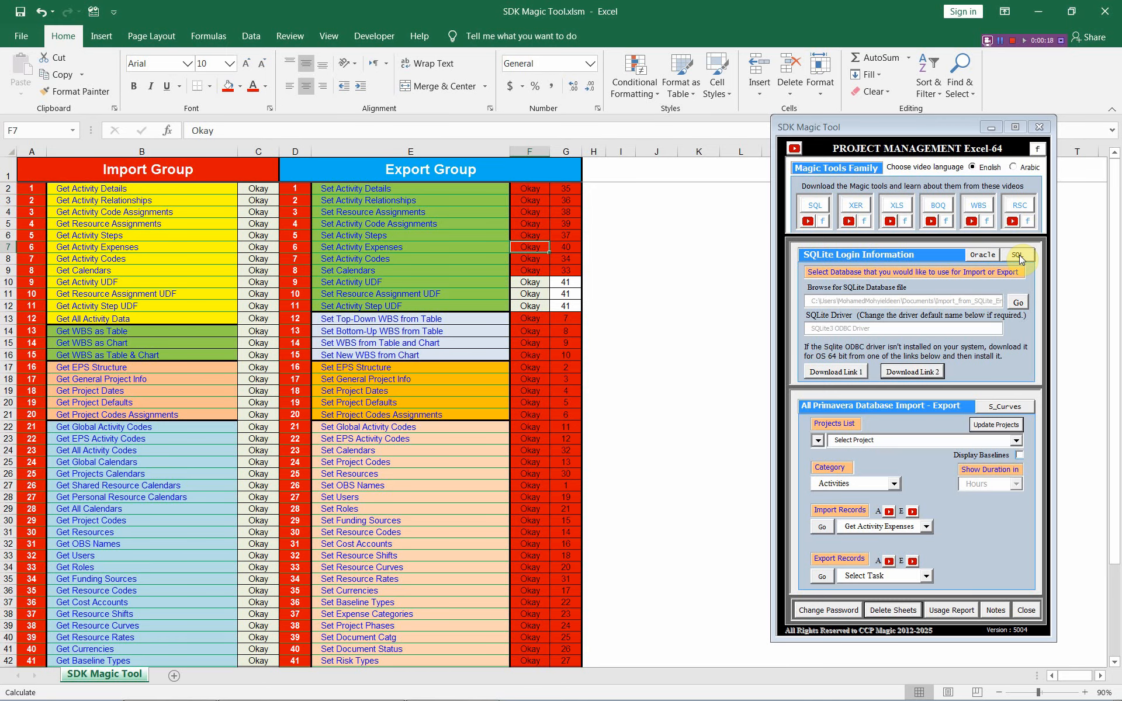
Step: Refresh the Primavera projects list and select project EC00515, City Center Office Building Addition
{"action": "left_click", "coordinate": [1003, 424]}
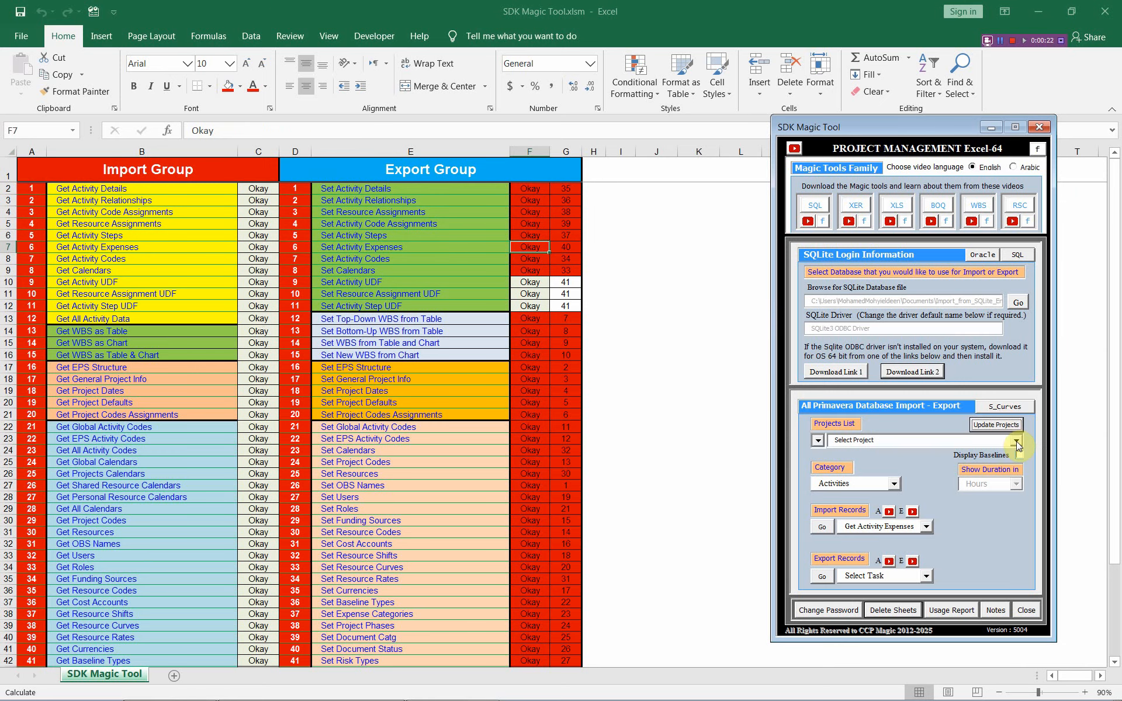
{"action": "left_click", "coordinate": [1017, 445]}
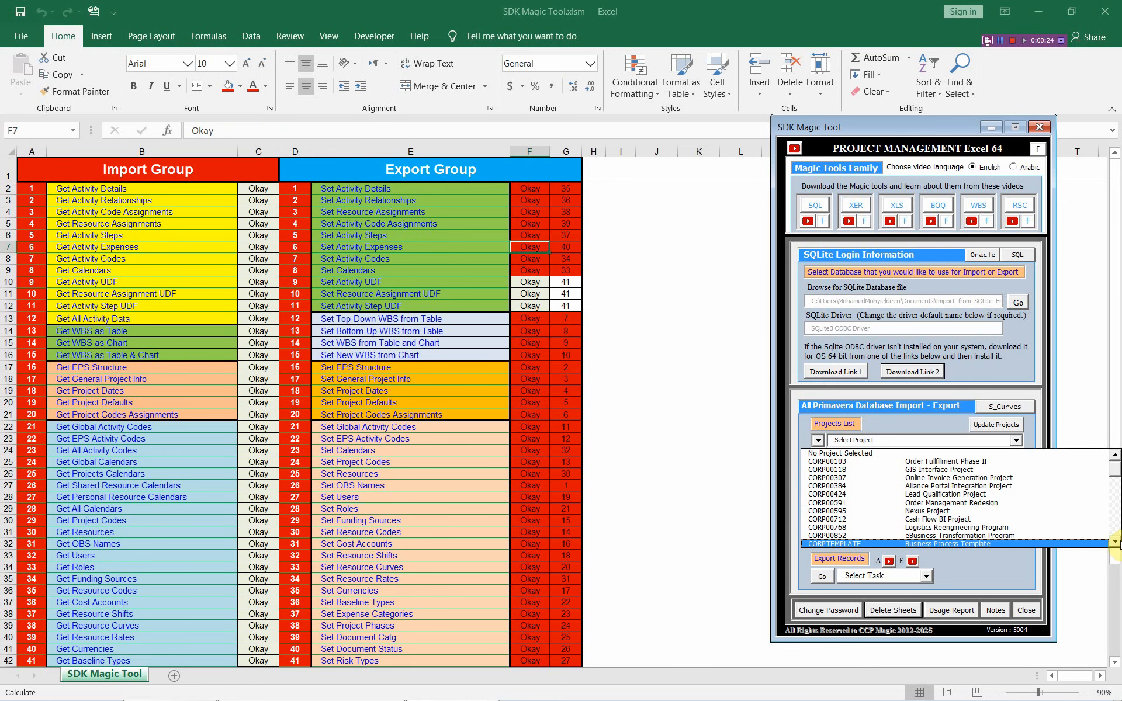
{"action": "scroll", "coordinate": [1115, 542], "scroll_direction": "down", "scroll_amount": 3}
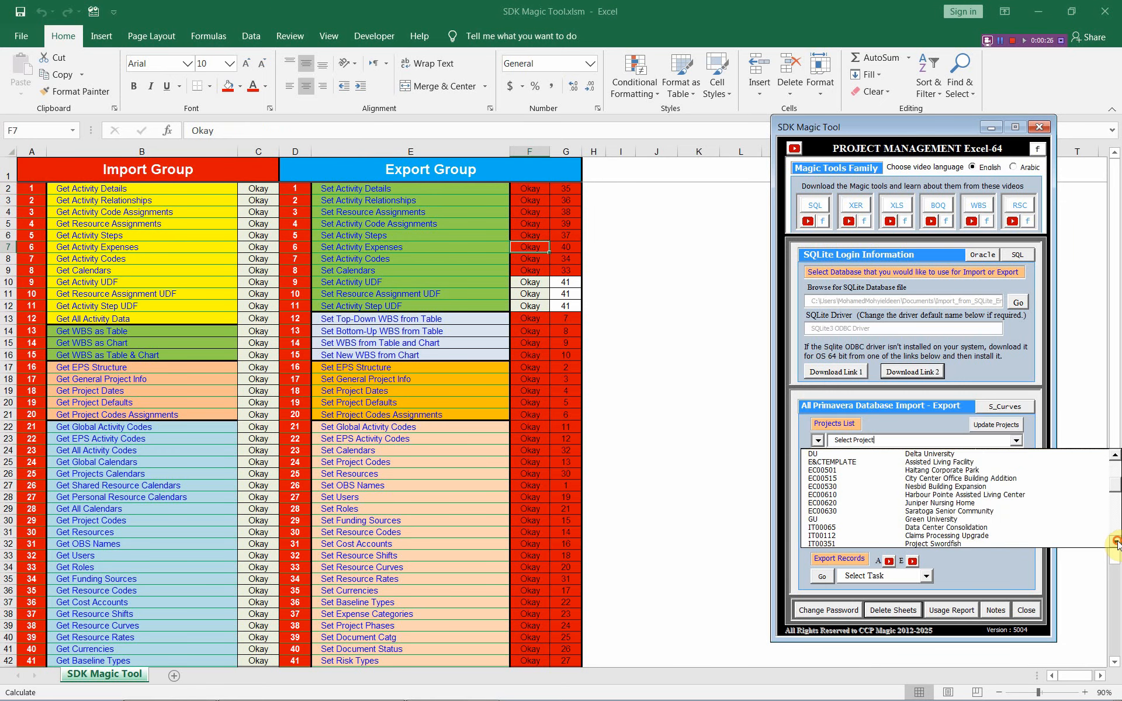
{"action": "left_click", "coordinate": [904, 478]}
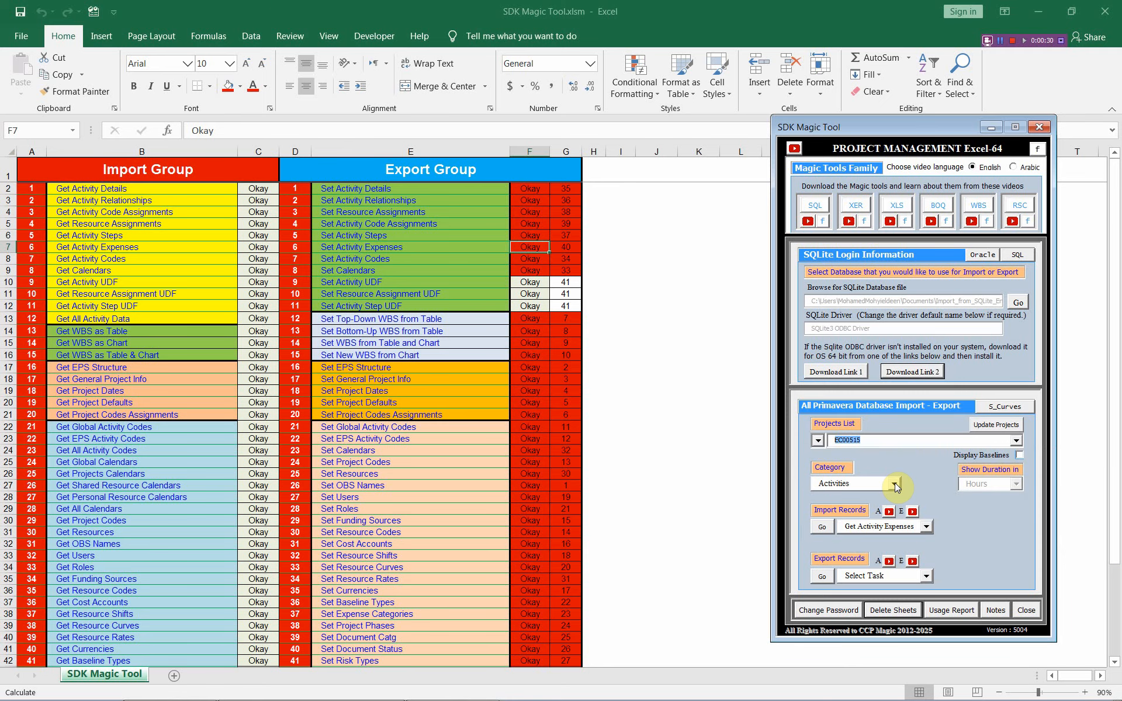
Step: Import the Get Activity Expenses records for the selected project and minimize the tool window to uncover the sheet
{"action": "left_click", "coordinate": [924, 531]}
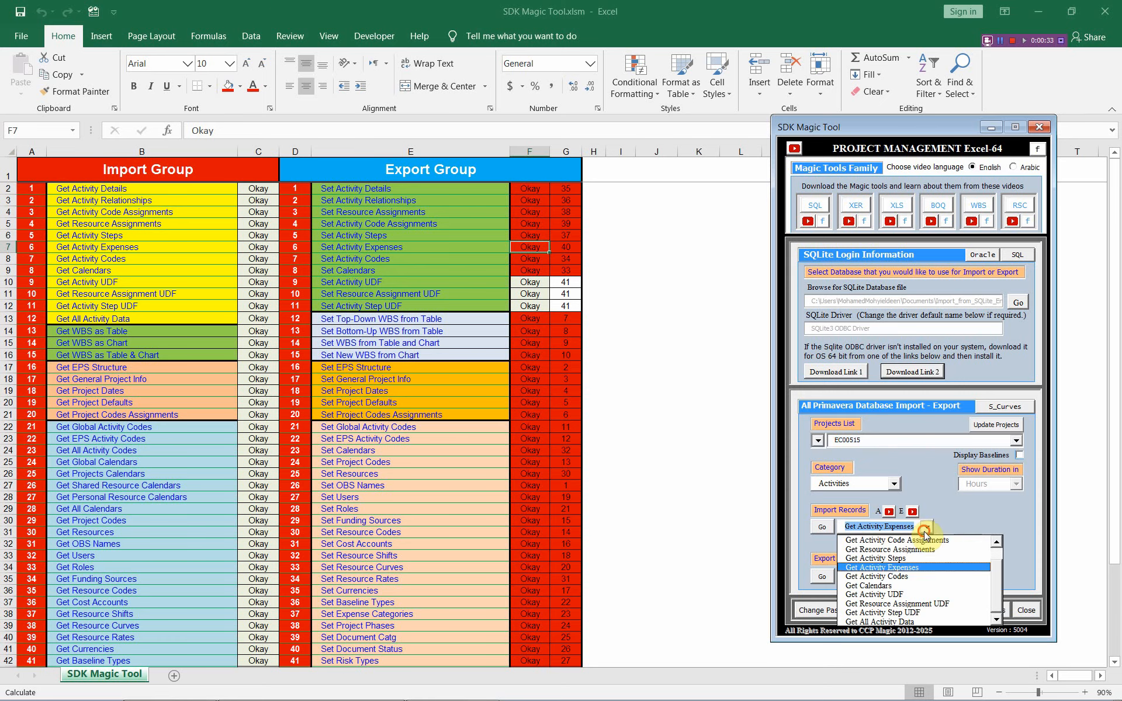
{"action": "left_click", "coordinate": [920, 568]}
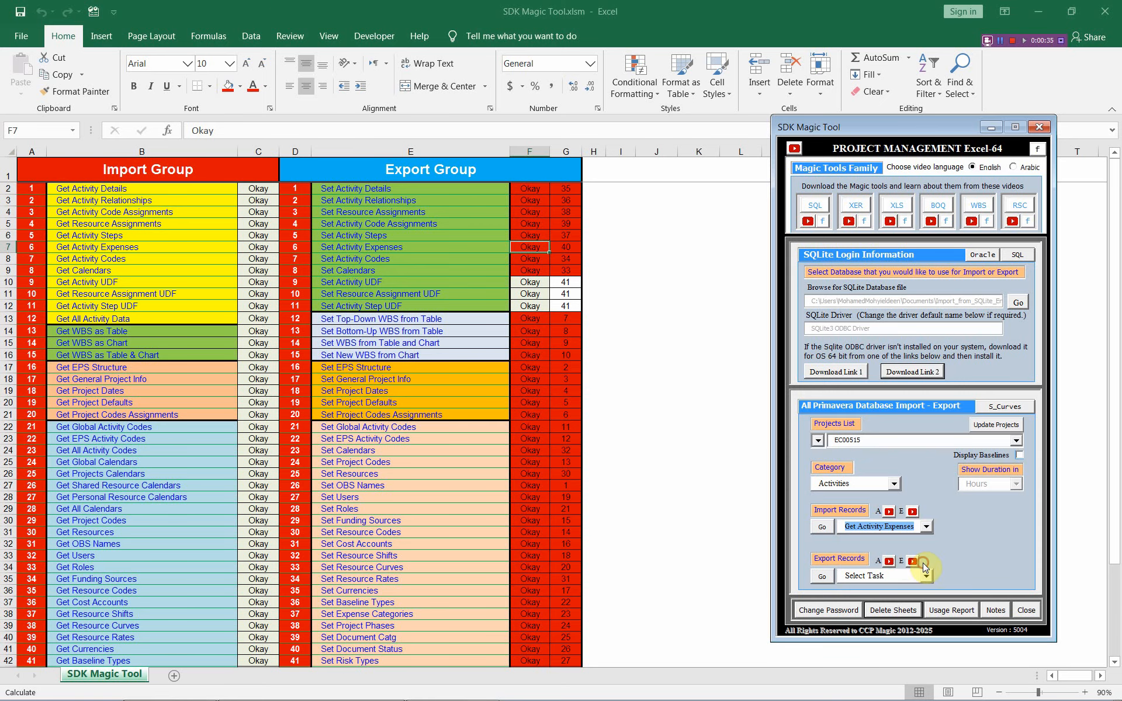
{"action": "left_click", "coordinate": [823, 527]}
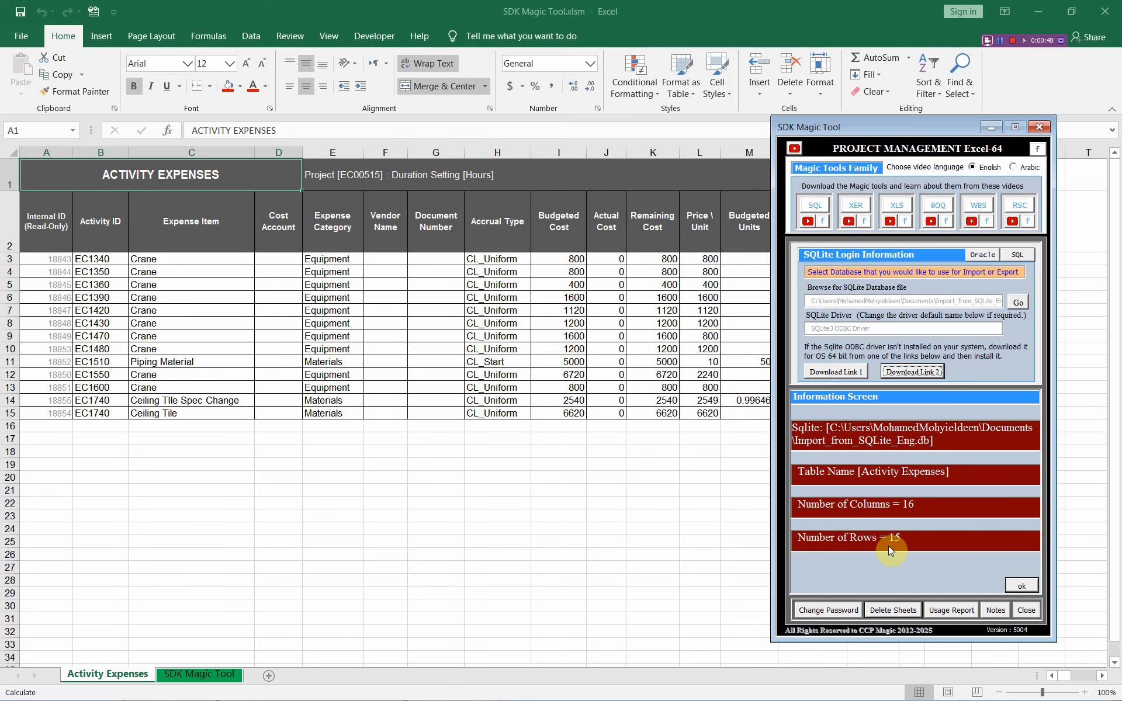
{"action": "left_click", "coordinate": [1021, 585]}
{"action": "left_click", "coordinate": [990, 128]}
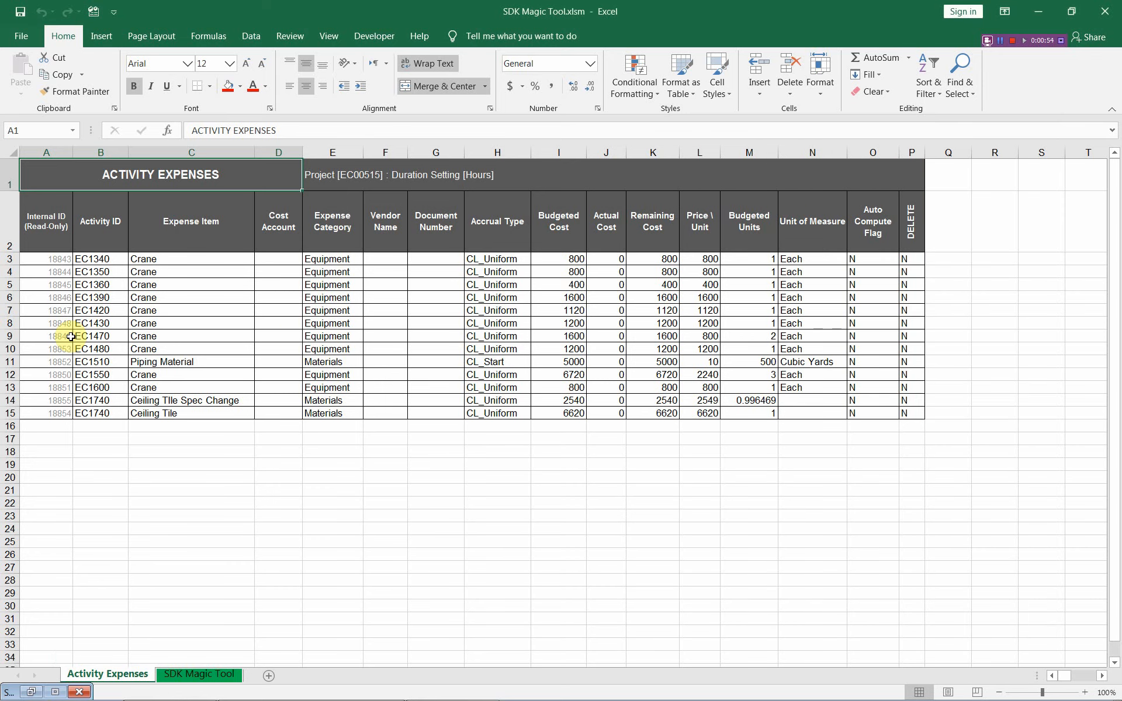
Step: Widen the Activity ID column and review the activity choices available for the first expense row
{"action": "left_click", "coordinate": [94, 259]}
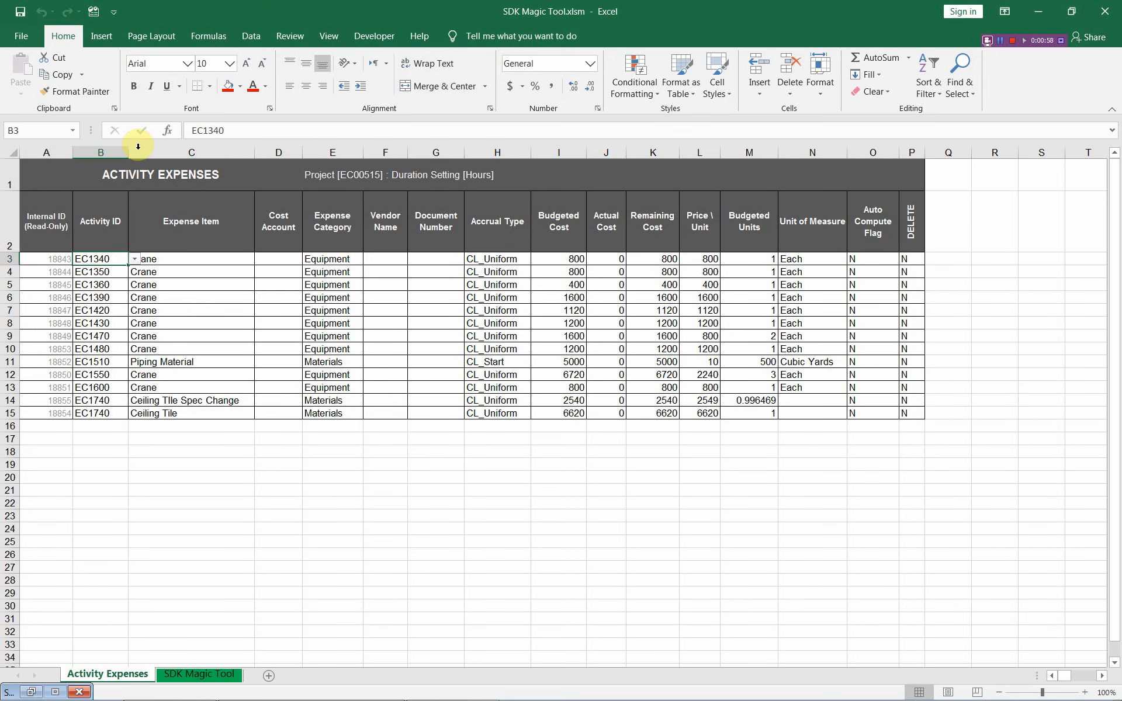
{"action": "left_click_drag", "start_coordinate": [128, 149], "coordinate": [189, 149]}
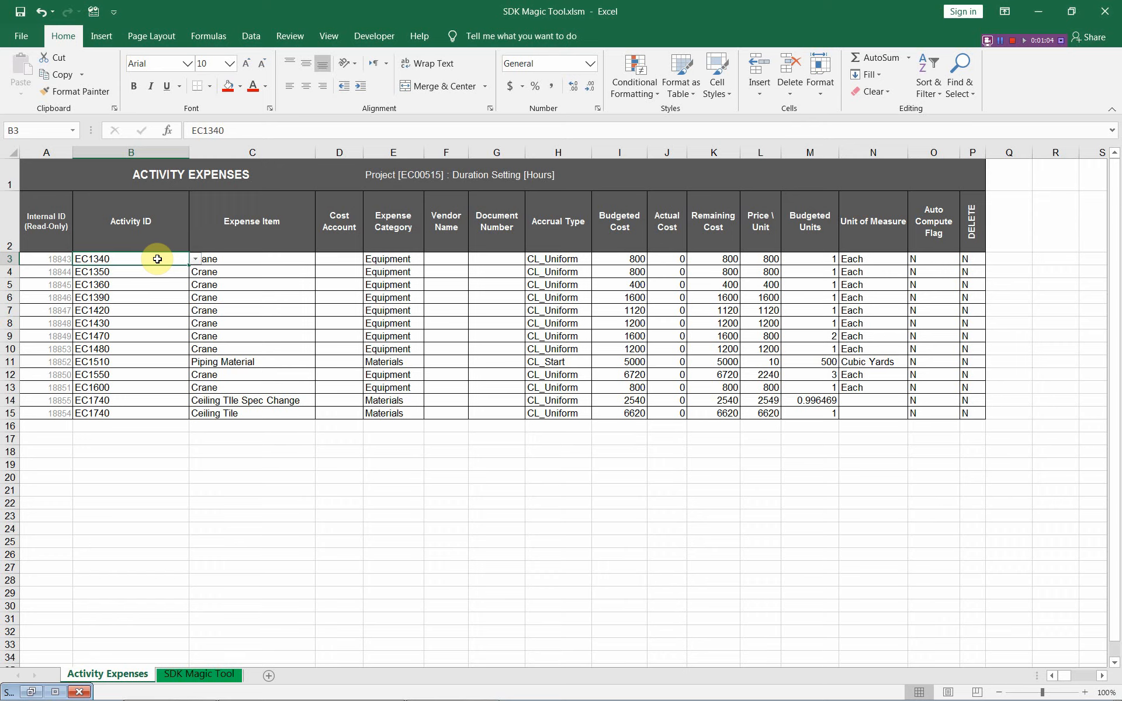
{"action": "left_click", "coordinate": [195, 259]}
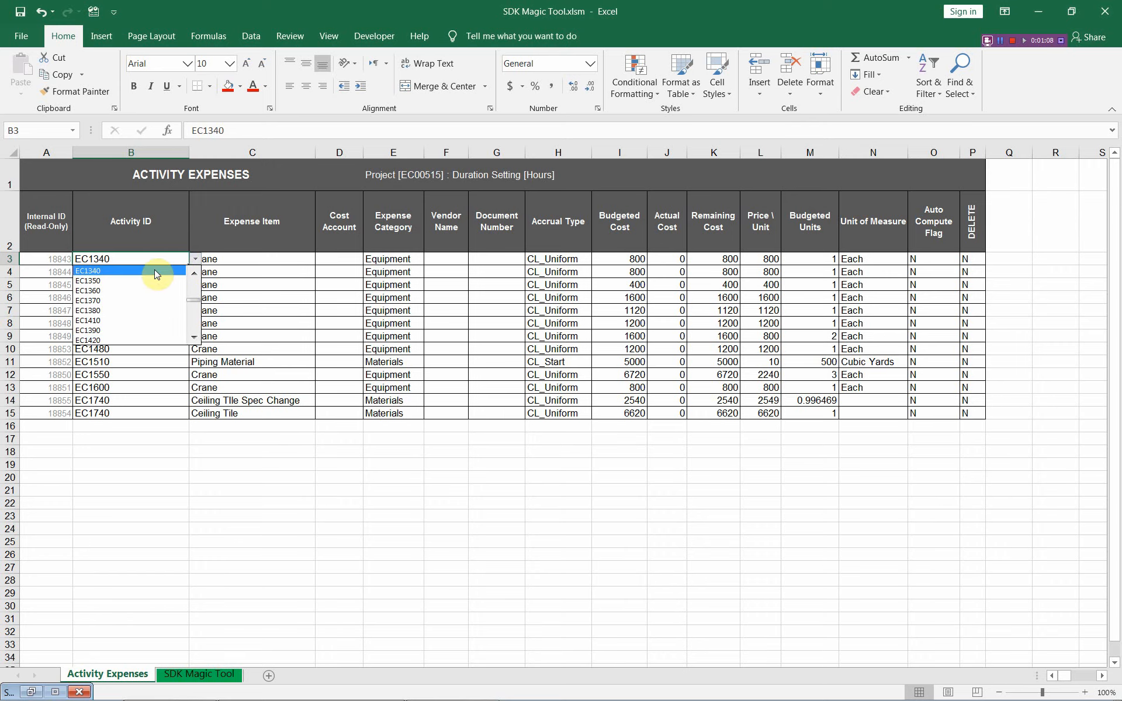
{"action": "left_click", "coordinate": [154, 255]}
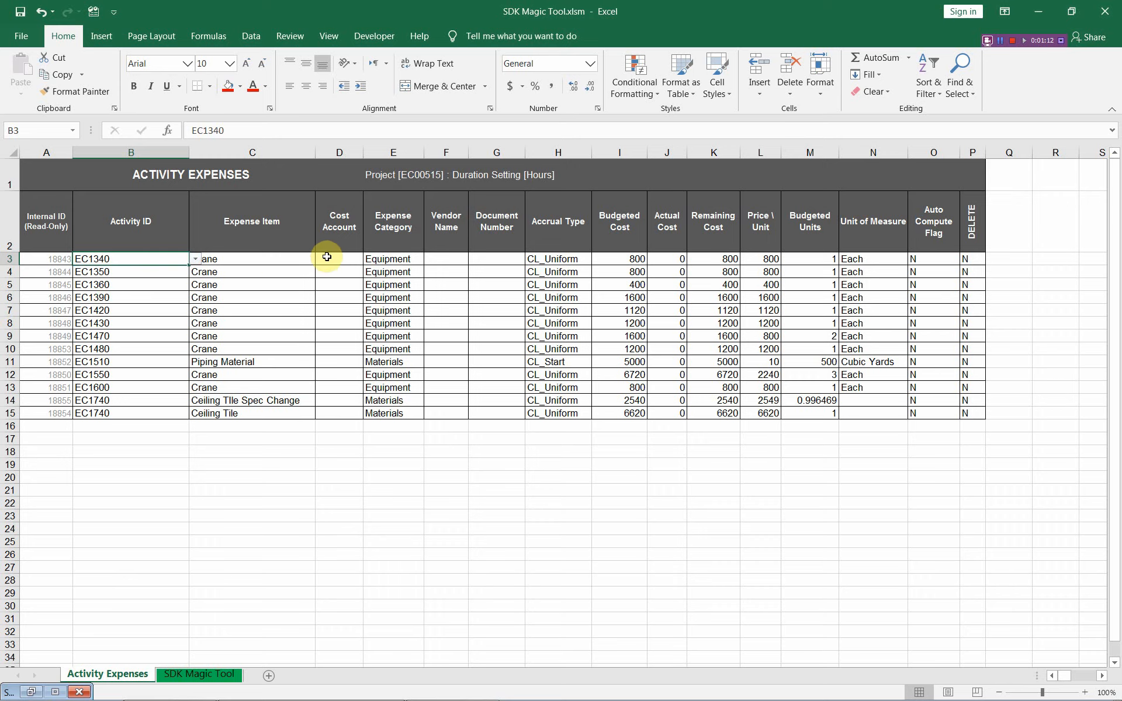
Step: Widen the Cost Account column and review the cost account choices for the first expense row, leaving the cell empty
{"action": "left_click", "coordinate": [326, 257]}
{"action": "left_click_drag", "start_coordinate": [365, 158], "coordinate": [404, 153]}
{"action": "left_click", "coordinate": [409, 259]}
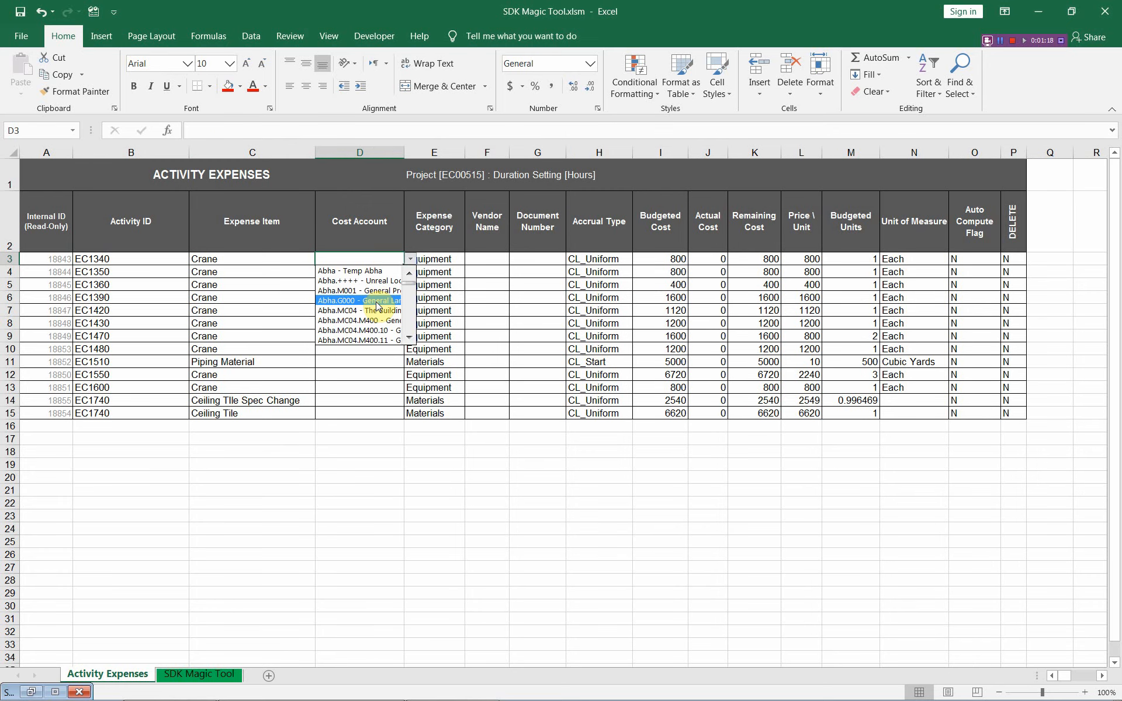
{"action": "left_click", "coordinate": [367, 256]}
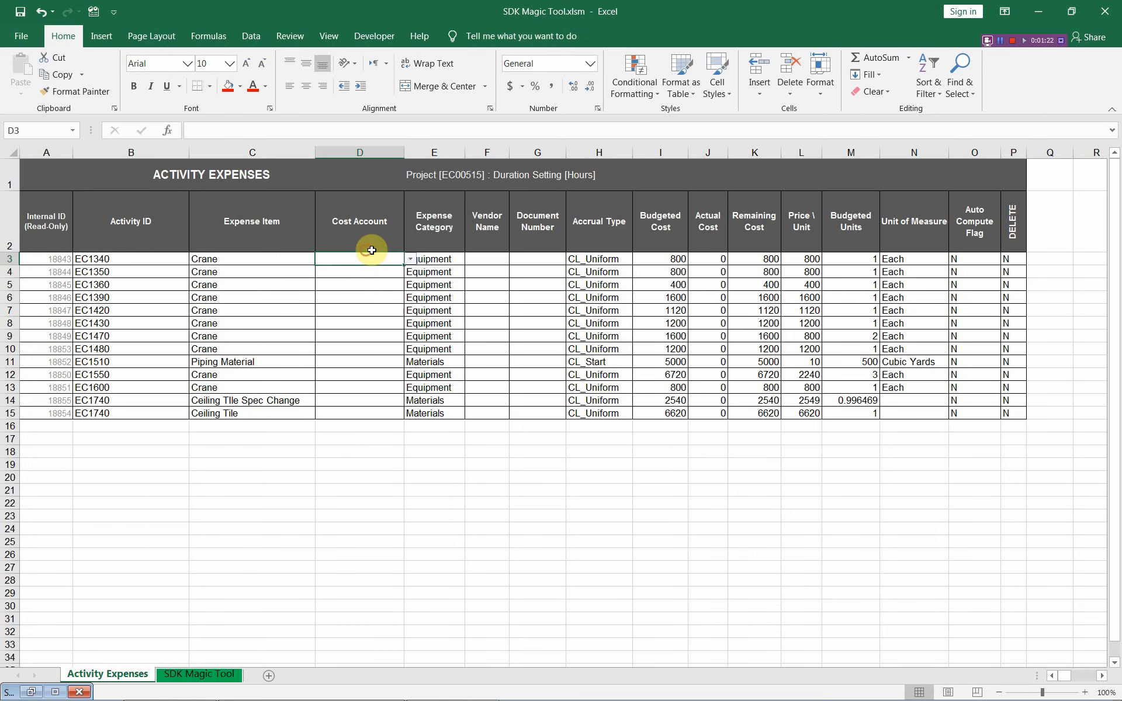
Step: Widen the Expense Category column and review the category choices for the first expense row
{"action": "left_click", "coordinate": [440, 257]}
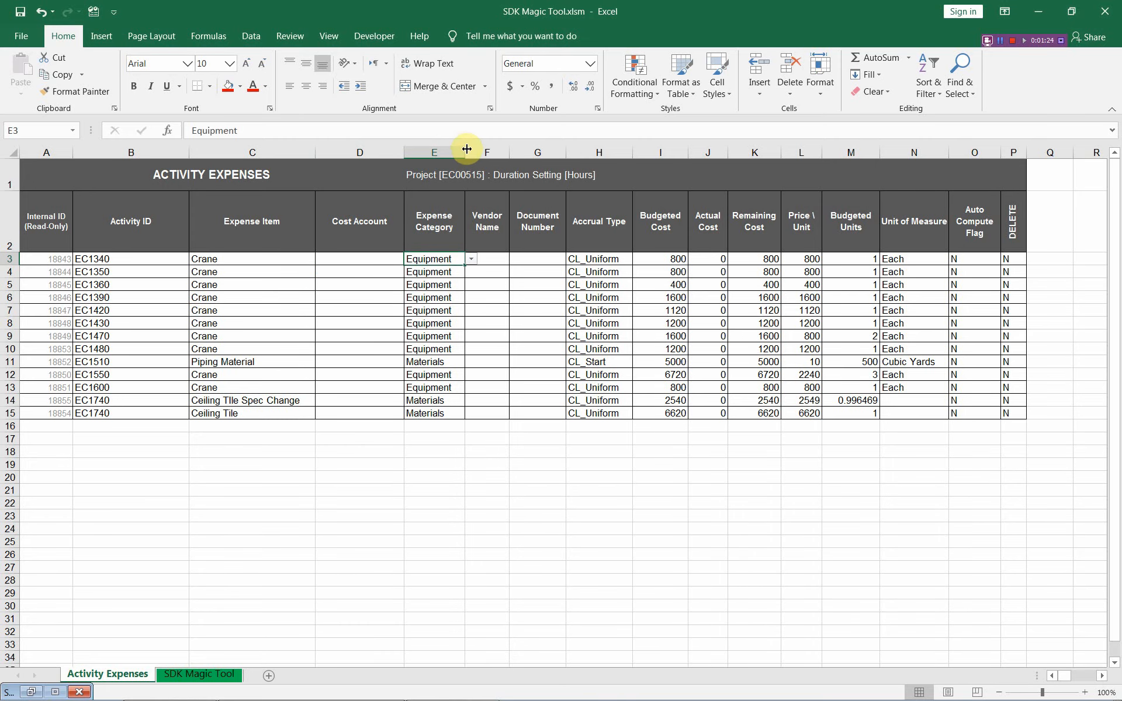
{"action": "left_click_drag", "start_coordinate": [465, 149], "coordinate": [520, 150]}
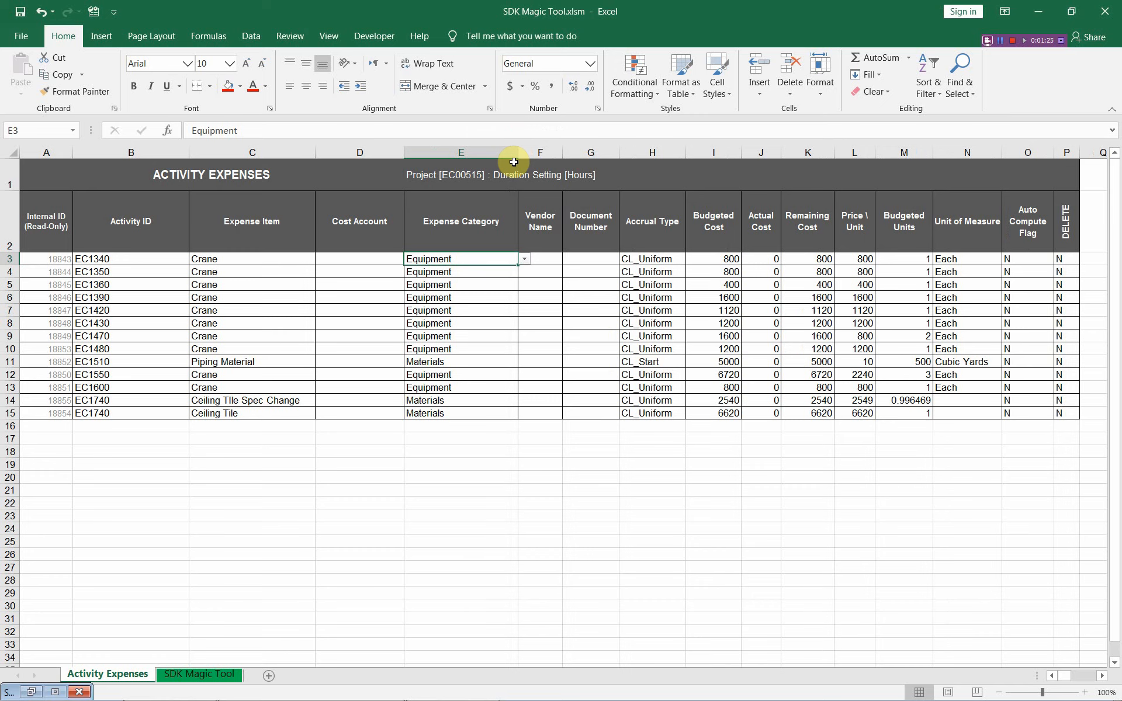
{"action": "left_click", "coordinate": [526, 260]}
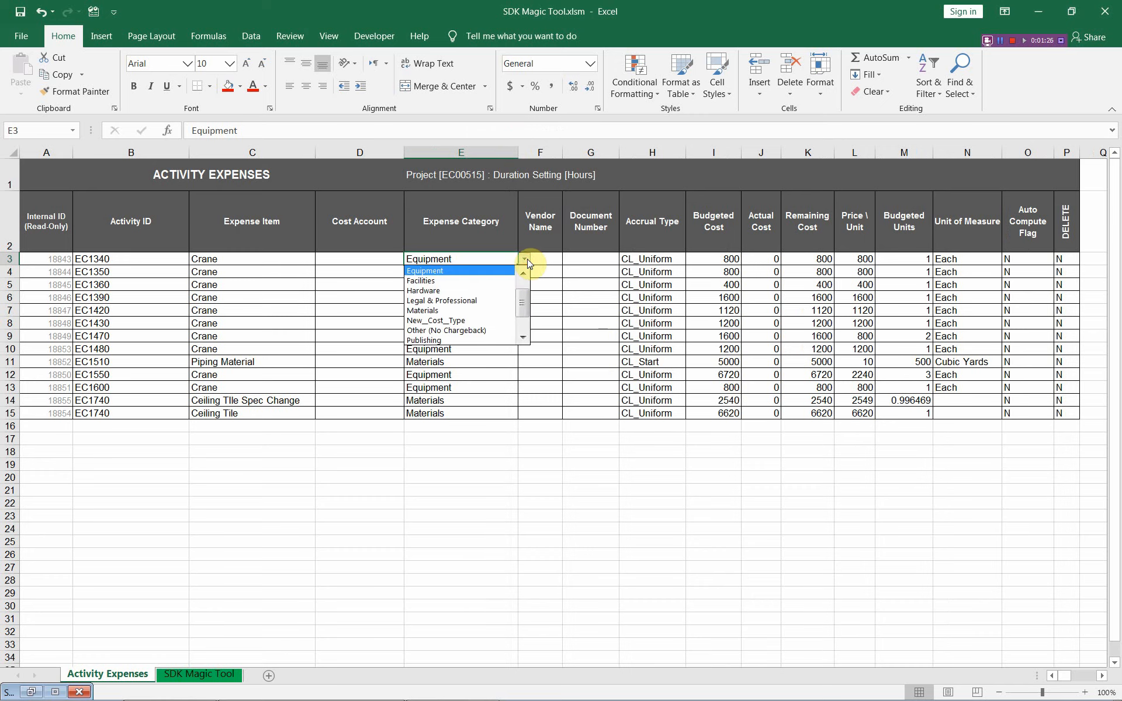
{"action": "left_click", "coordinate": [476, 255]}
Step: Review the accrual type choices for the first expense row and pick CL_Uniform
{"action": "left_click", "coordinate": [583, 256]}
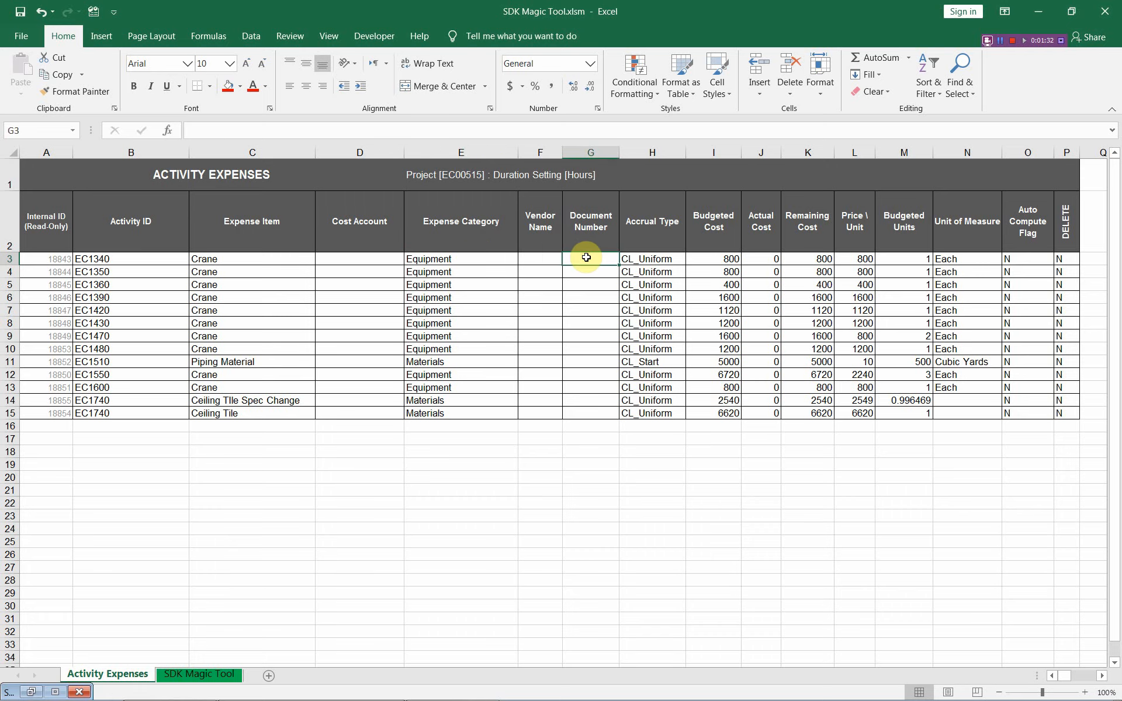
{"action": "left_click", "coordinate": [648, 258]}
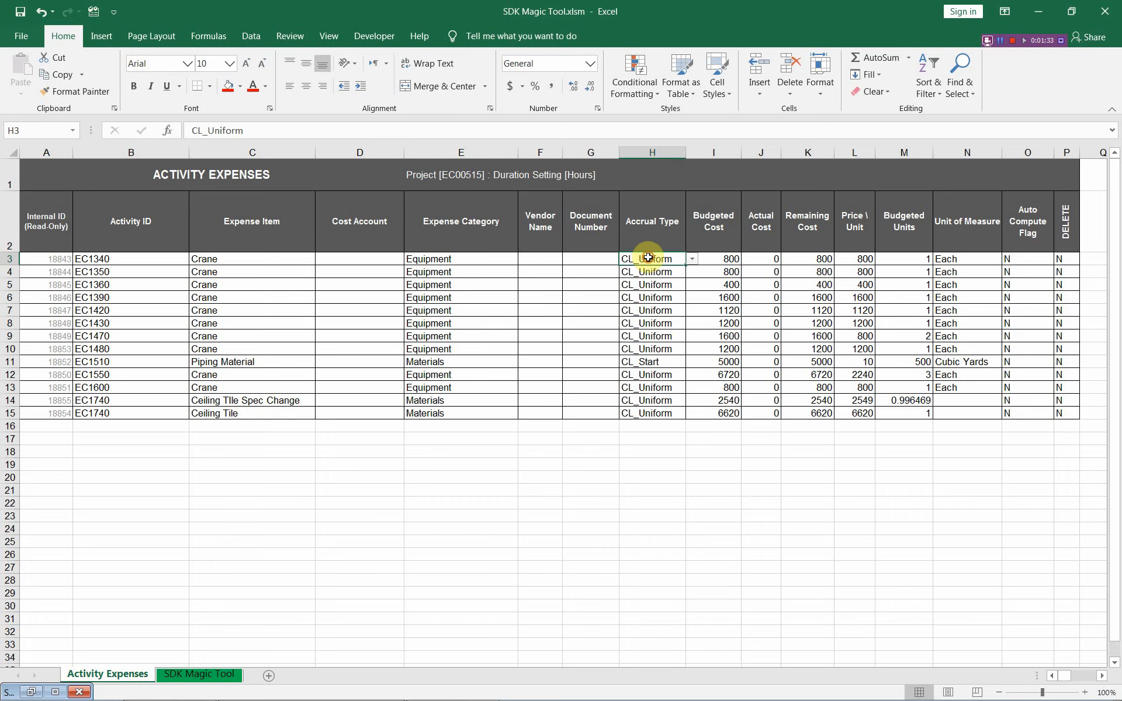
{"action": "left_click", "coordinate": [691, 259]}
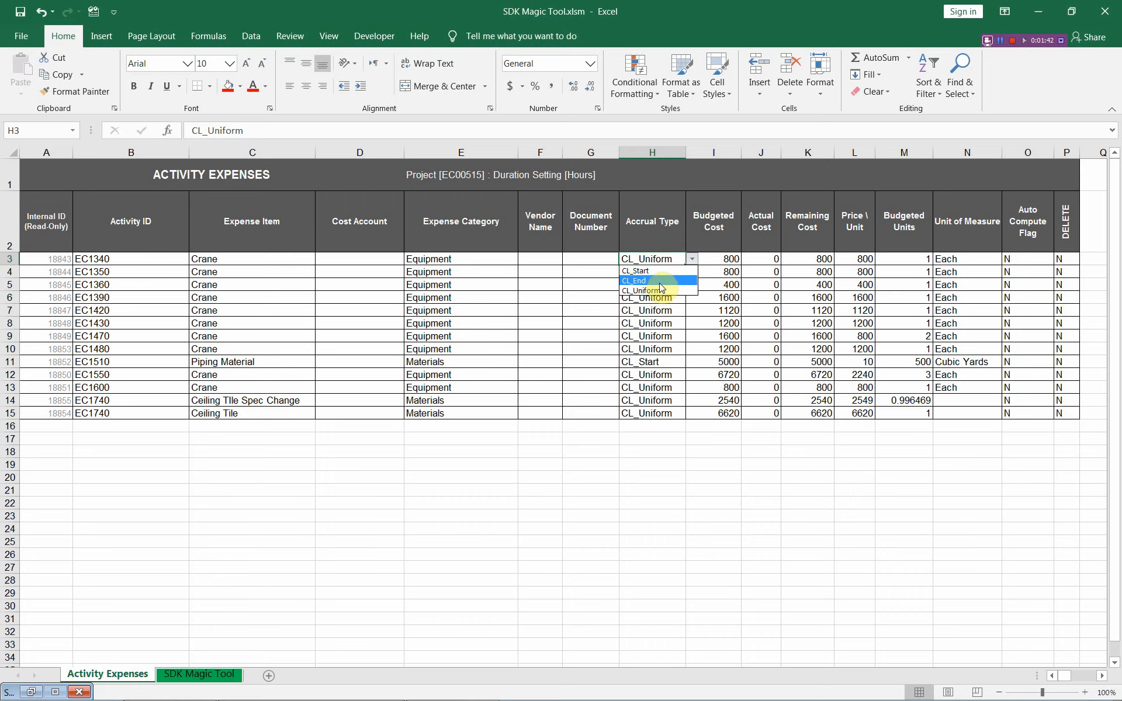
{"action": "left_click", "coordinate": [683, 289]}
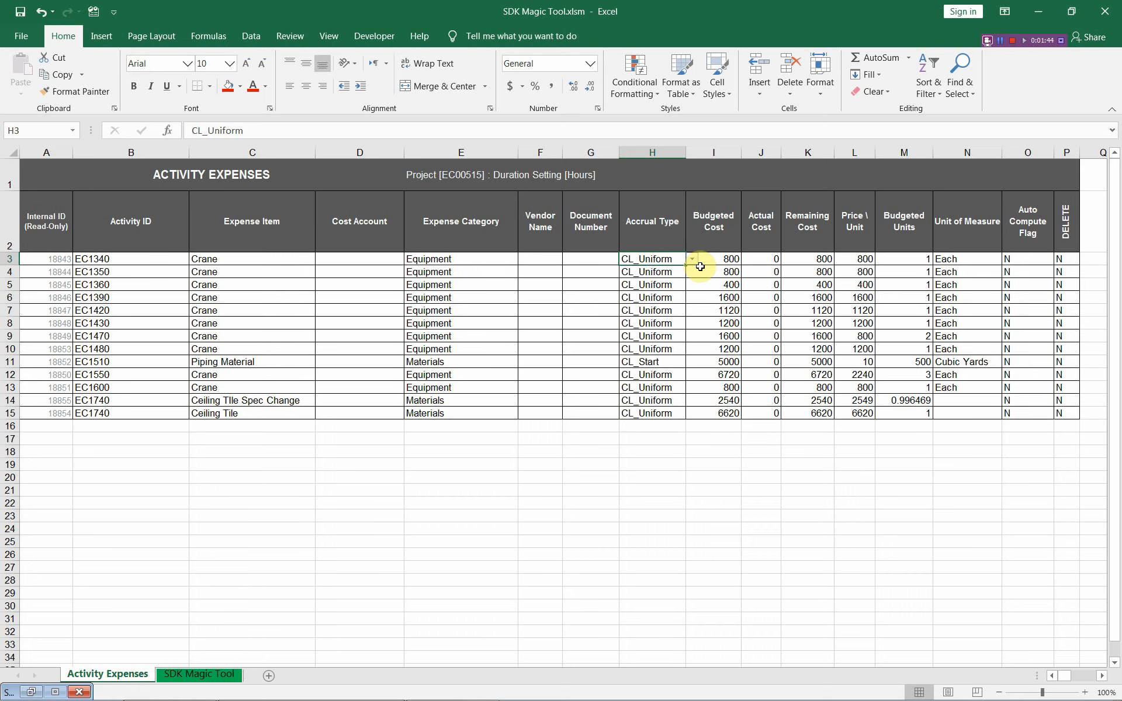
Step: Highlight the Actual Cost and Remaining Cost columns from the headers to row 15, and return to the ACTIVITY EXPENSES title cell
{"action": "left_click", "coordinate": [1102, 675]}
{"action": "left_click", "coordinate": [1101, 675]}
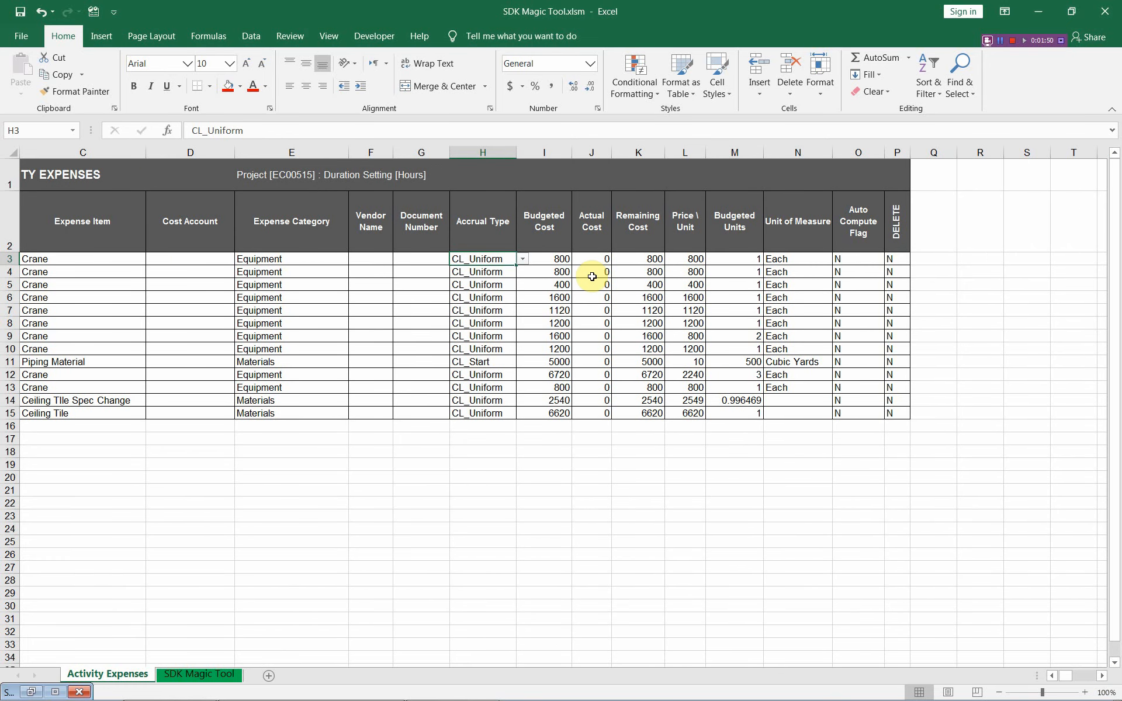
{"action": "left_click_drag", "start_coordinate": [586, 217], "coordinate": [627, 218]}
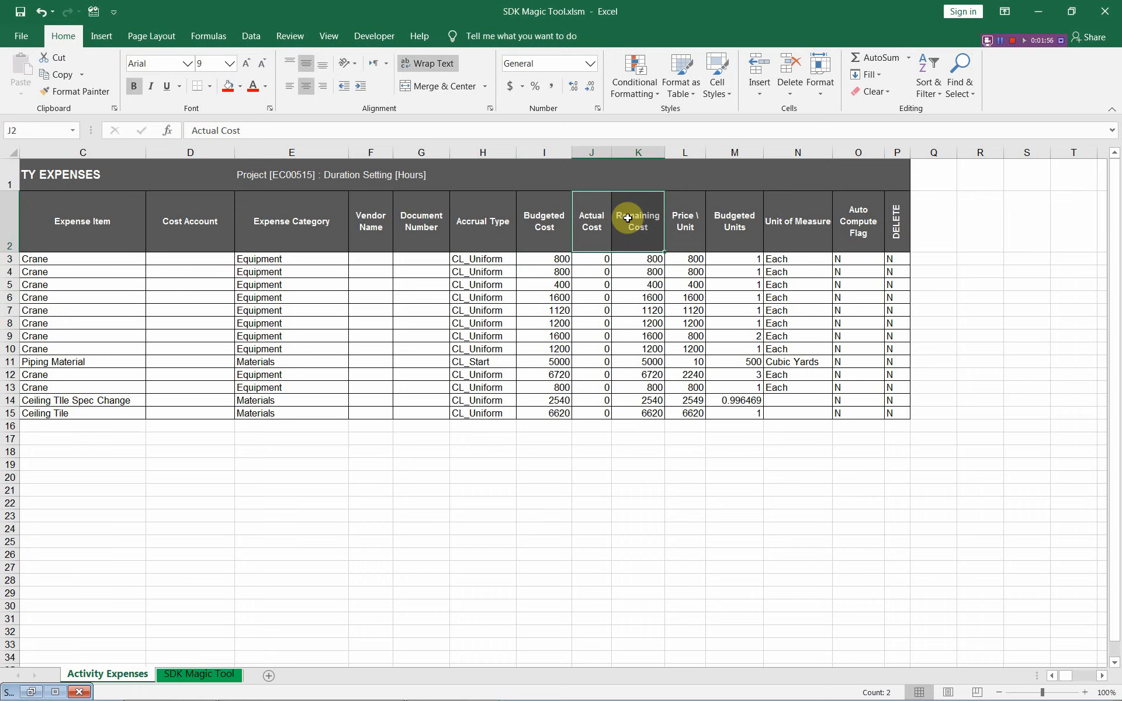
{"action": "left_click_drag", "start_coordinate": [627, 218], "coordinate": [640, 411]}
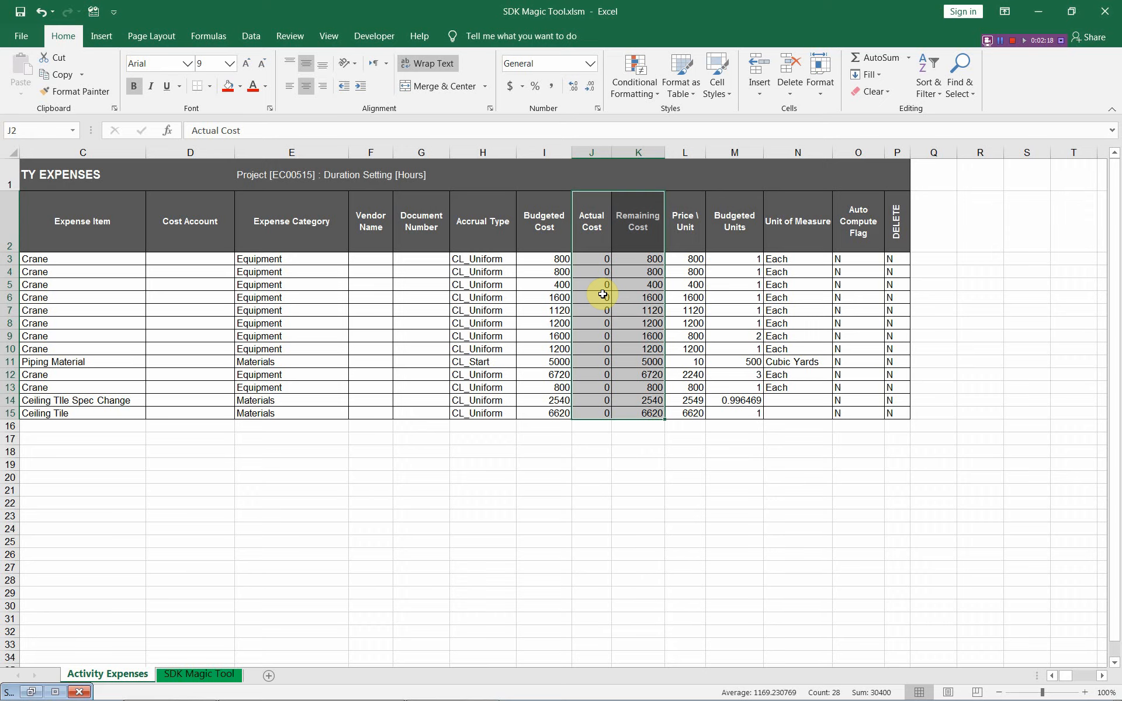
{"action": "left_click", "coordinate": [1051, 676]}
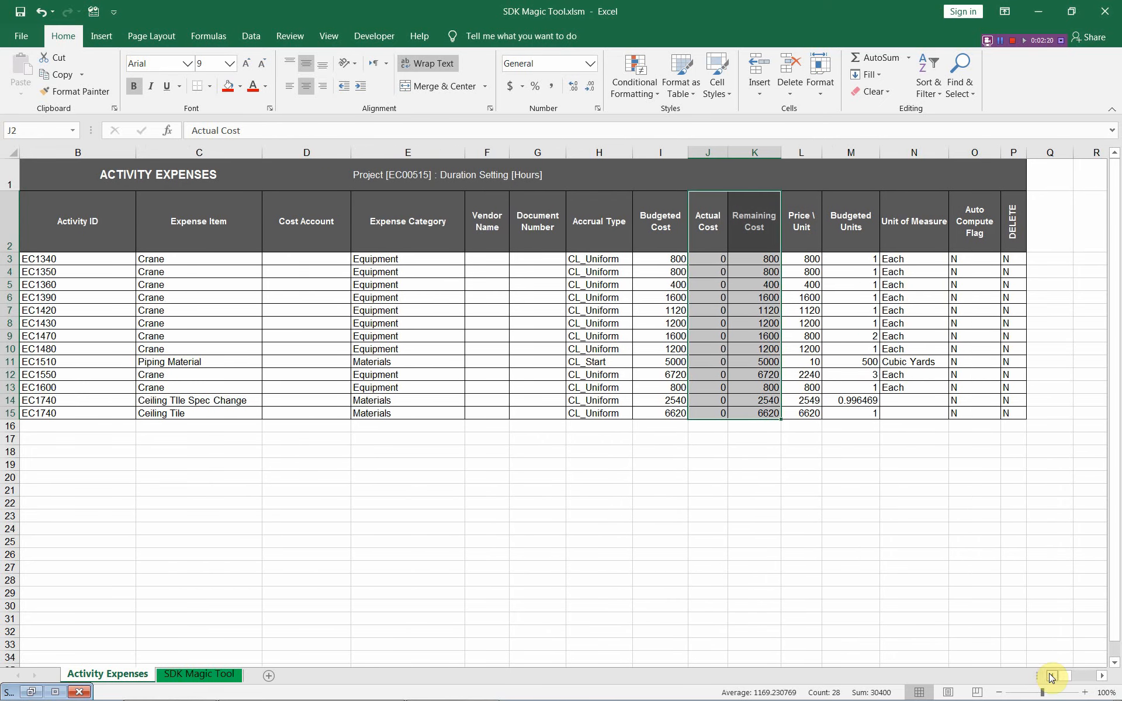
{"action": "left_click", "coordinate": [1051, 676]}
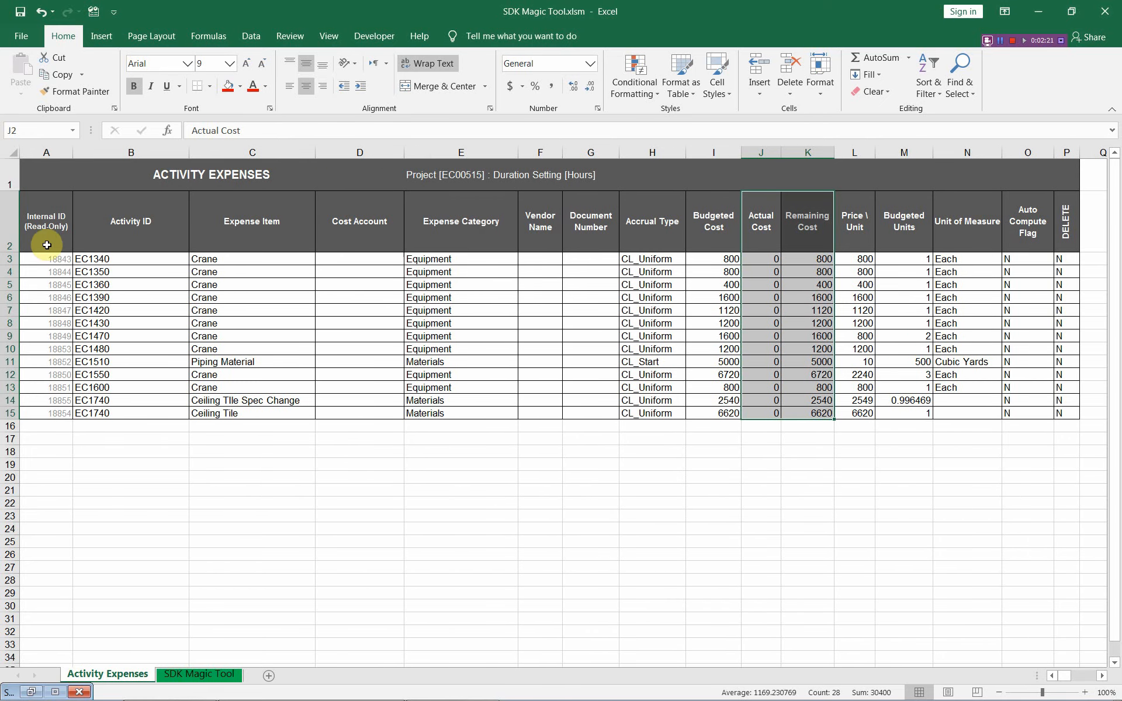
{"action": "left_click", "coordinate": [56, 169]}
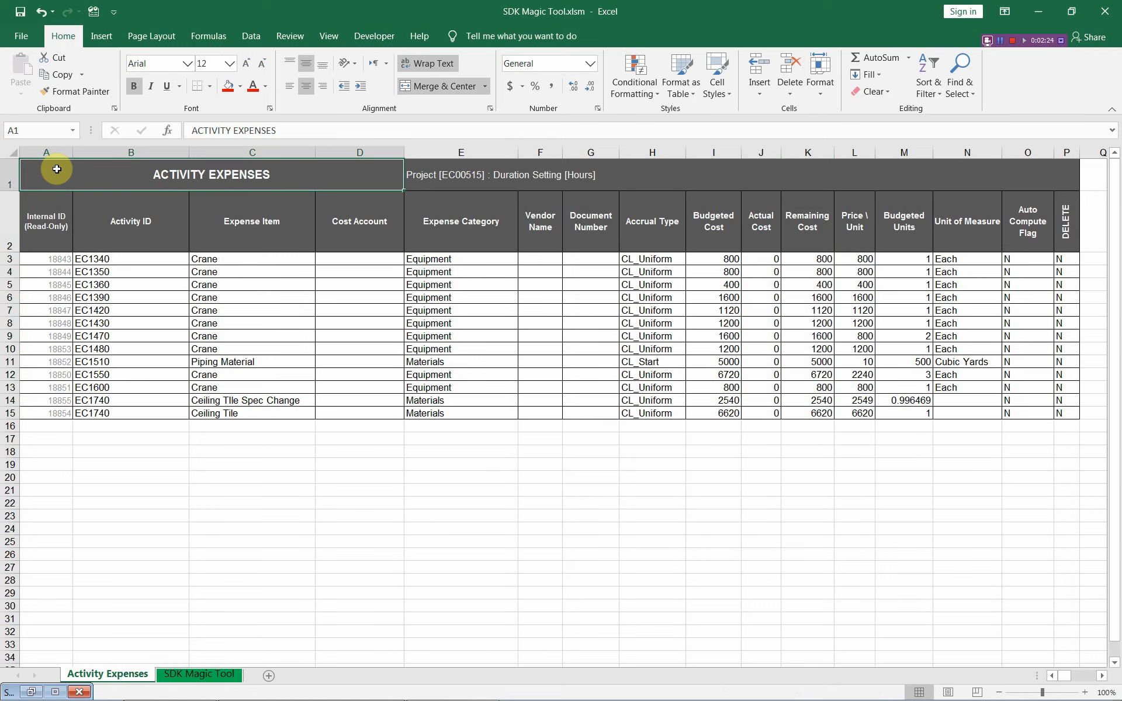
Step: Switch to Primavera P6 and open project EC00515 from the Engineering & Construction (E&C) group
{"action": "key", "text": "alt+Tab"}
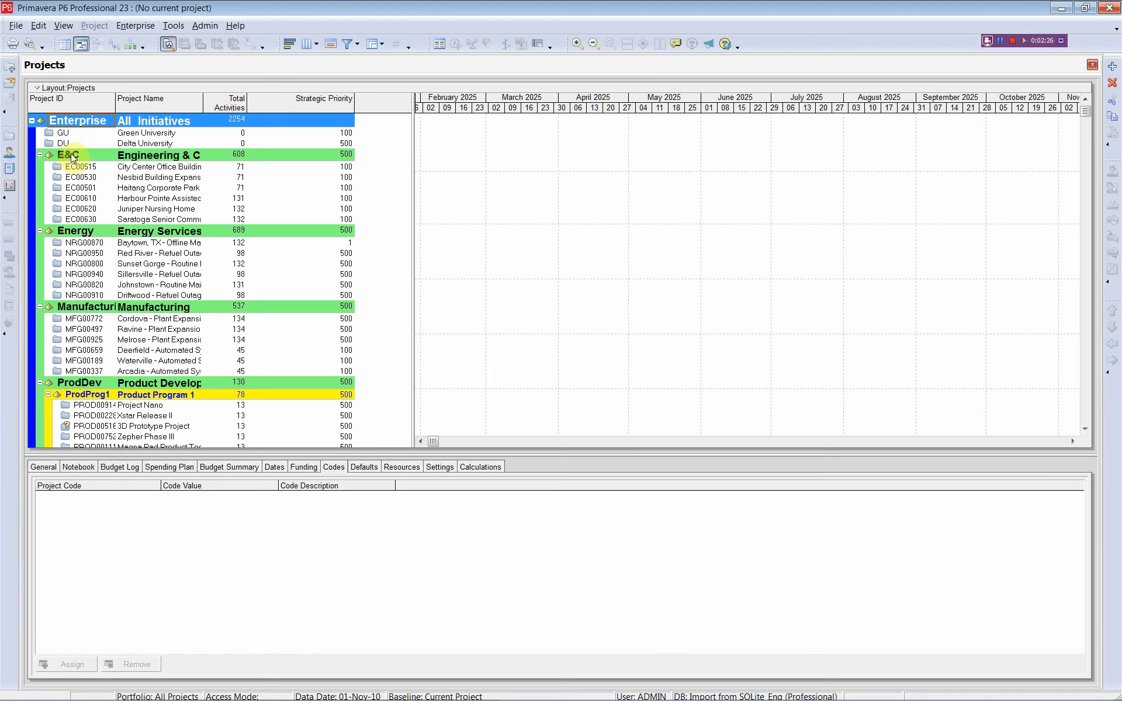
{"action": "left_click", "coordinate": [78, 168]}
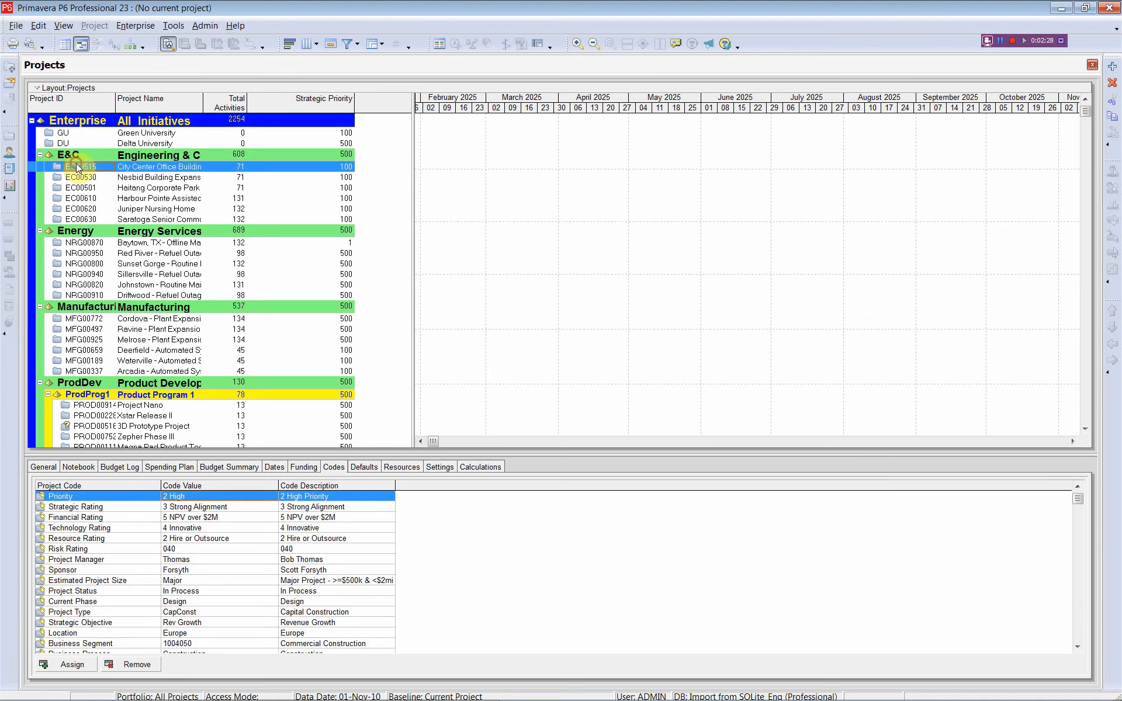
{"action": "right_click", "coordinate": [78, 168]}
{"action": "left_click", "coordinate": [114, 171]}
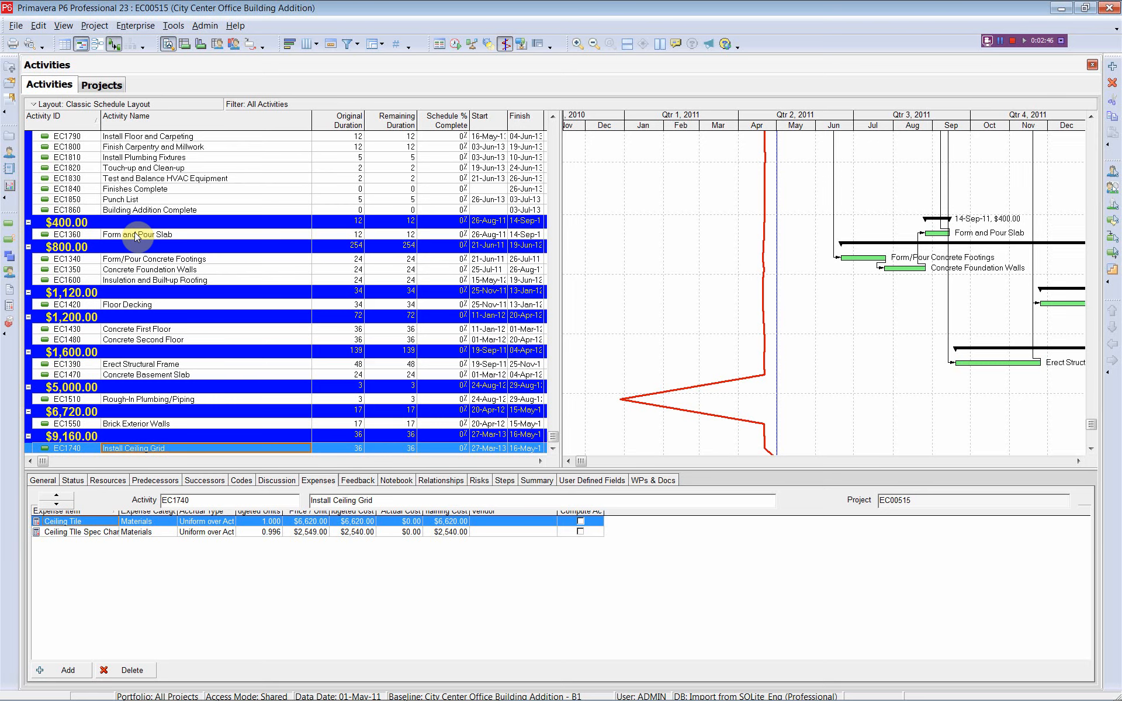
Step: Step through the activities from EC1360 Form and Pour Slab to the $5,000.00 group and review each one's expenses
{"action": "left_click", "coordinate": [123, 236]}
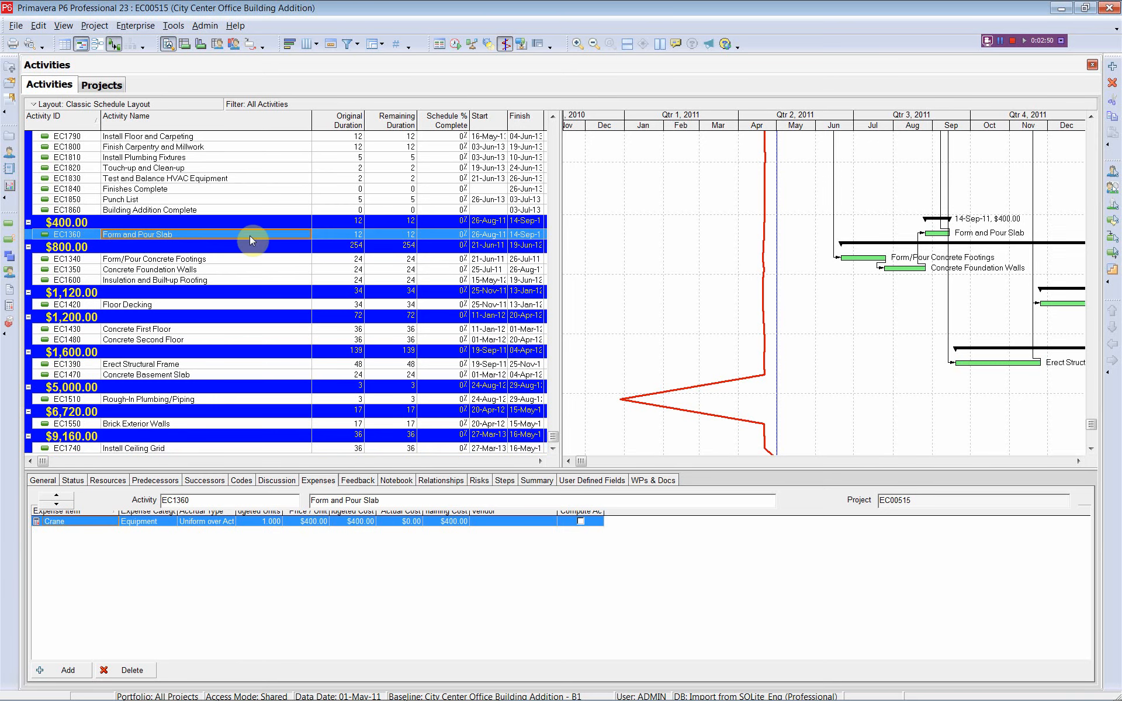
{"action": "key", "text": "Down"}
{"action": "key", "text": "Down"}
{"action": "key", "text": "Down"}
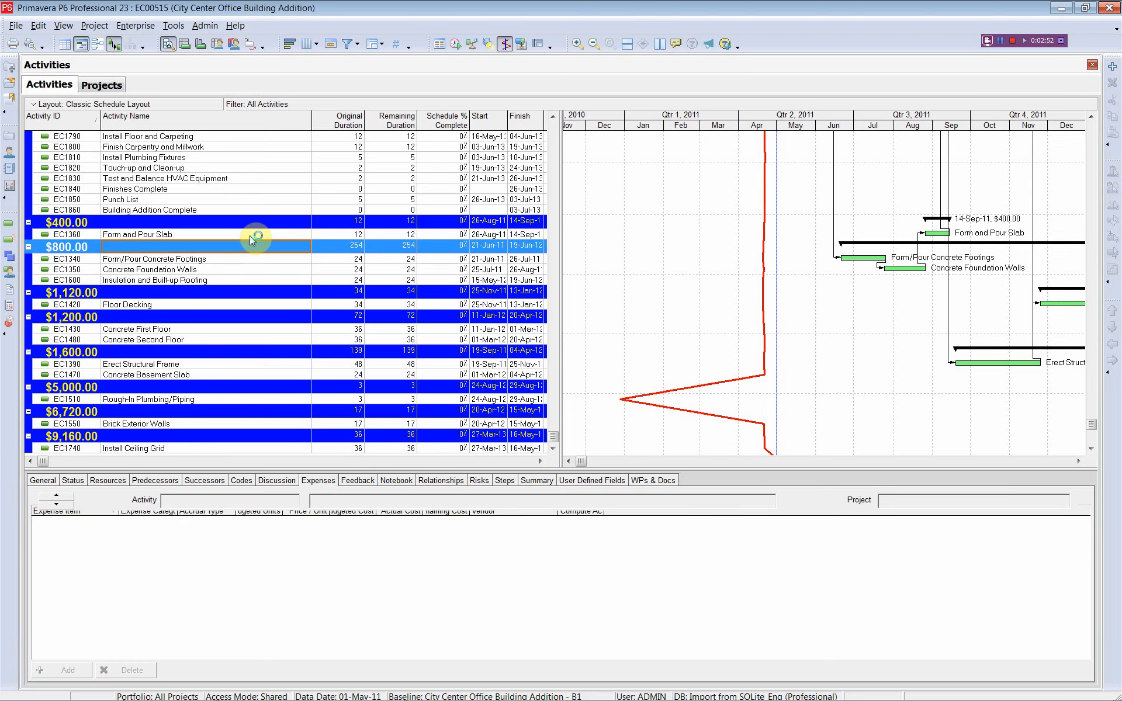
{"action": "key", "text": "Down"}
{"action": "key", "text": "Down"}
{"action": "key", "text": "Down"}
{"action": "key", "text": "Down"}
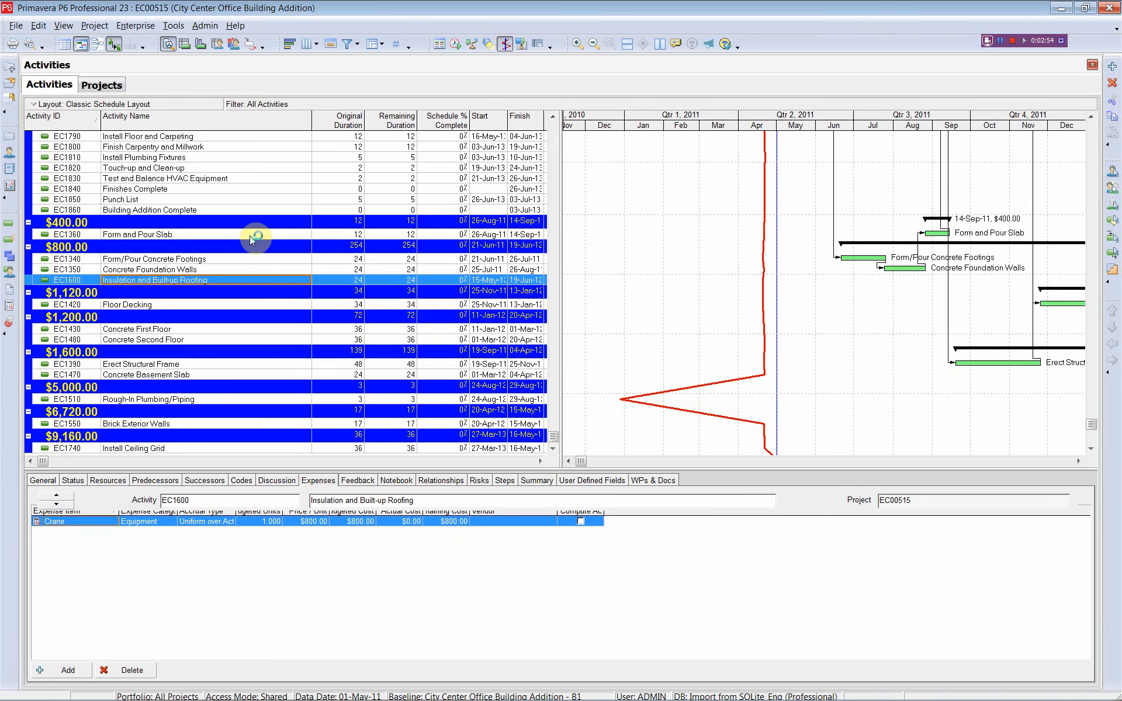
{"action": "key", "text": "Down"}
{"action": "key", "text": "Down"}
{"action": "key", "text": "Down"}
{"action": "key", "text": "Down"}
{"action": "key", "text": "Down"}
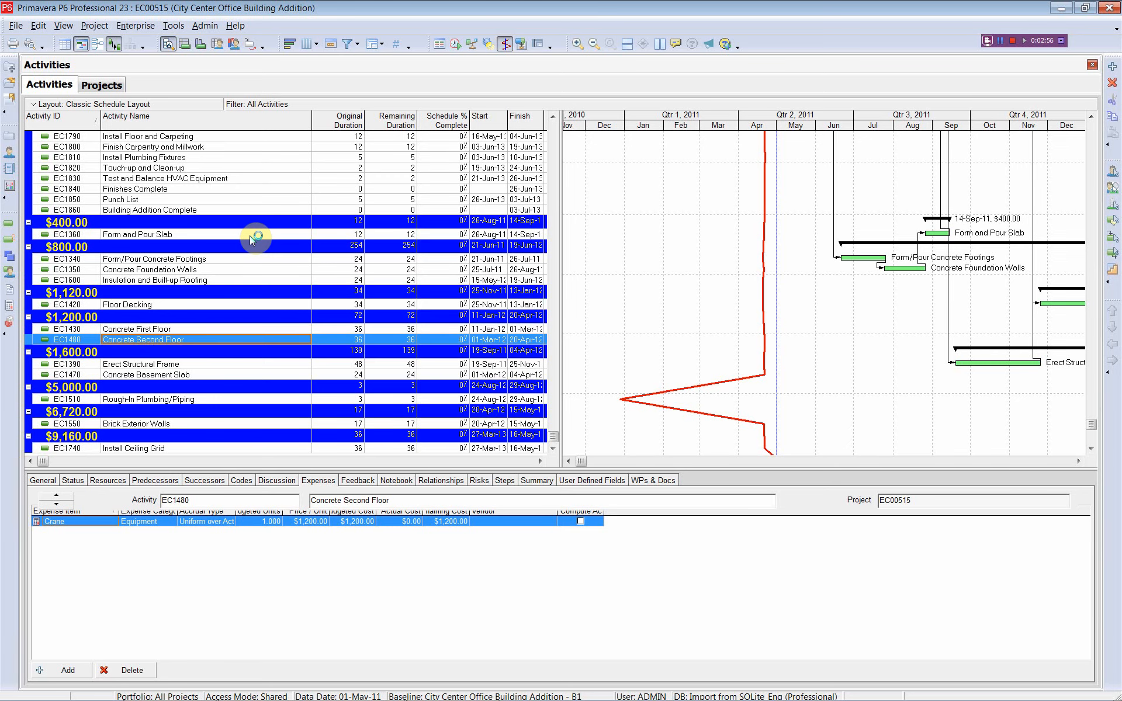
{"action": "key", "text": "Down"}
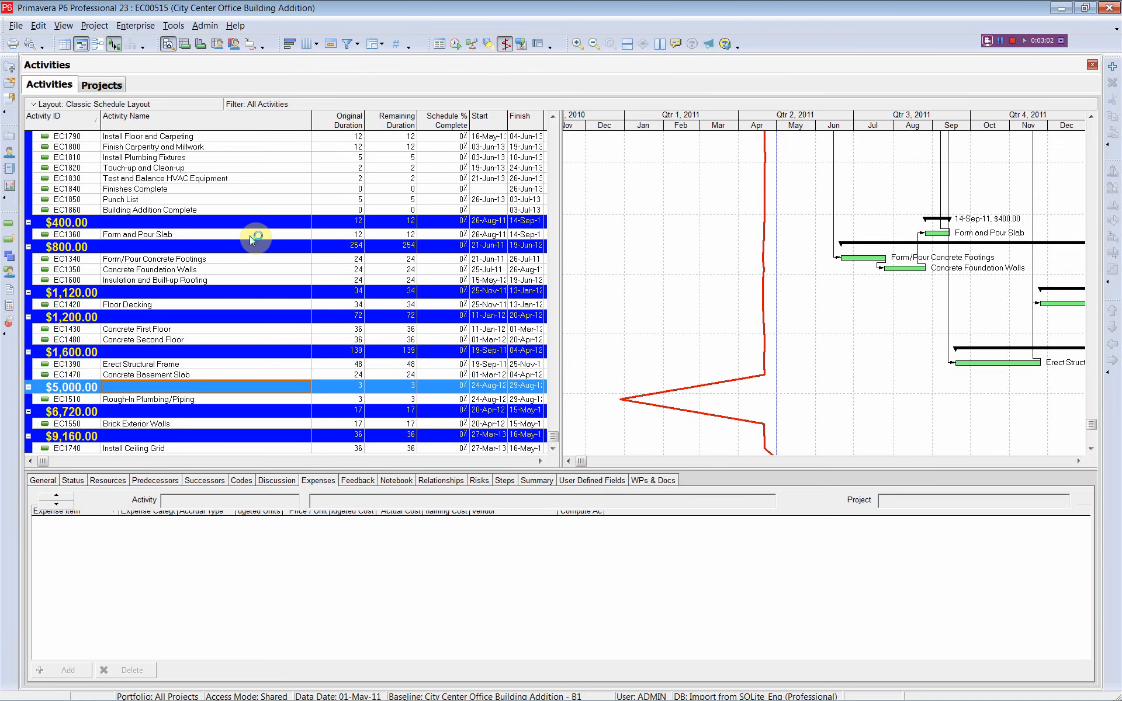
Step: Switch to Excel, duplicate the Activity Expenses sheet in front of the SDK Magic Tool sheet, and return to the original sheet
{"action": "key", "text": "alt+Tab"}
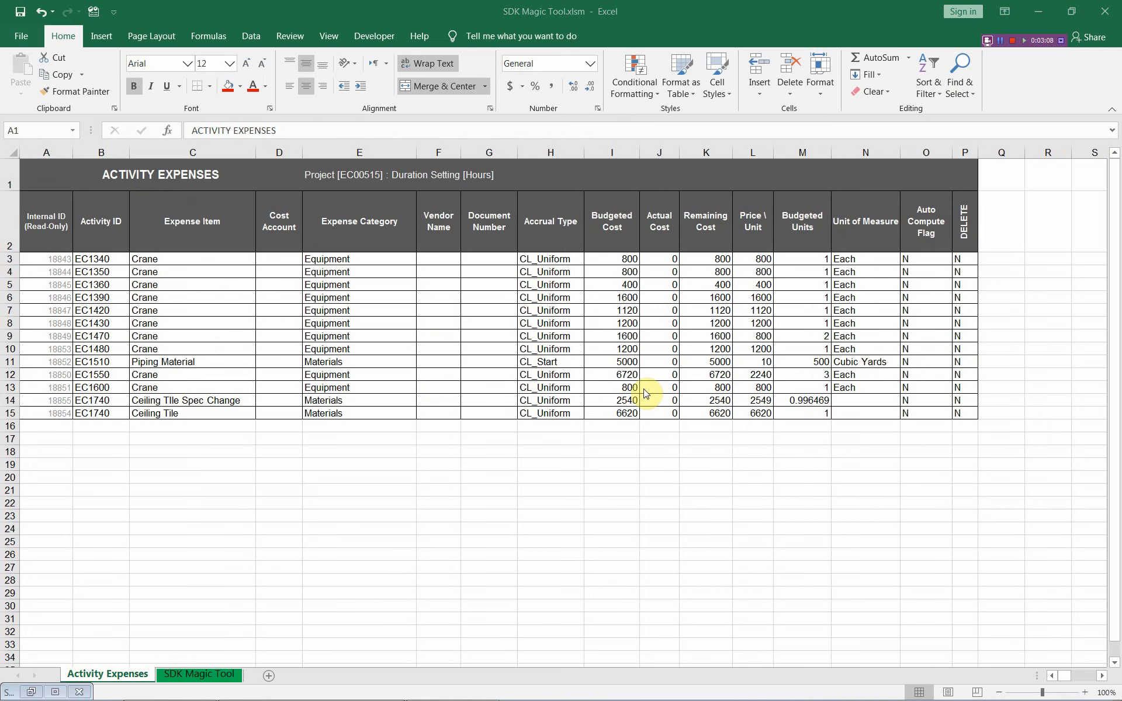
{"action": "left_click", "coordinate": [119, 672]}
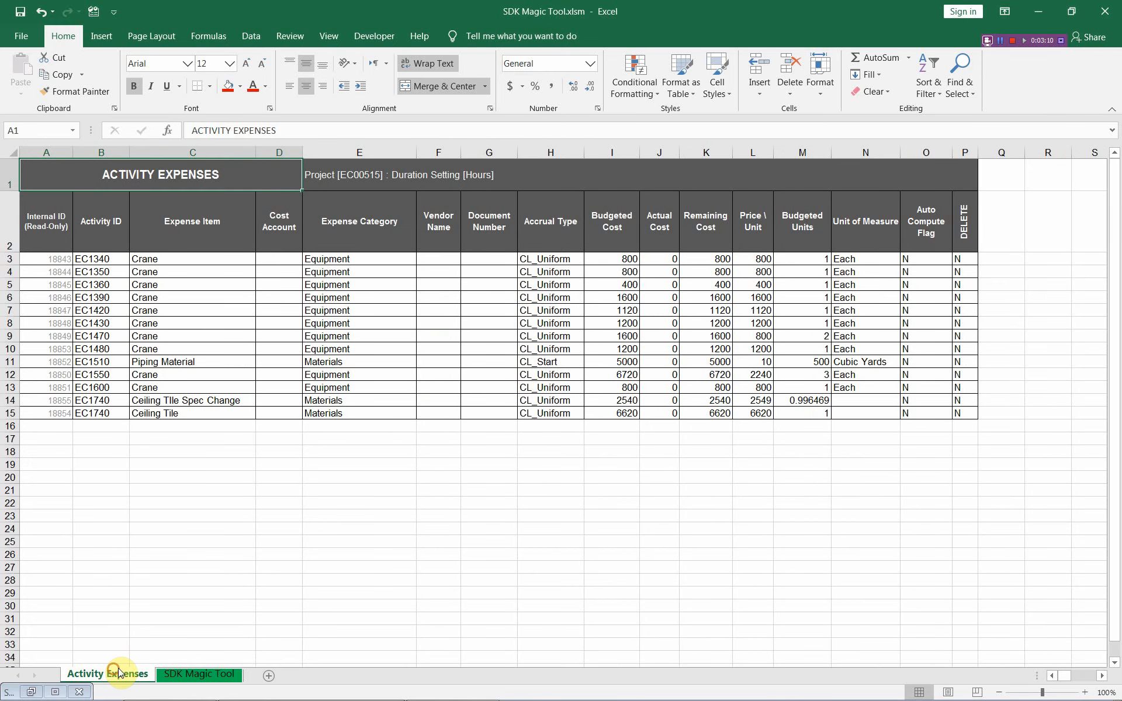
{"action": "left_click_drag", "start_coordinate": [131, 672], "coordinate": [181, 660]}
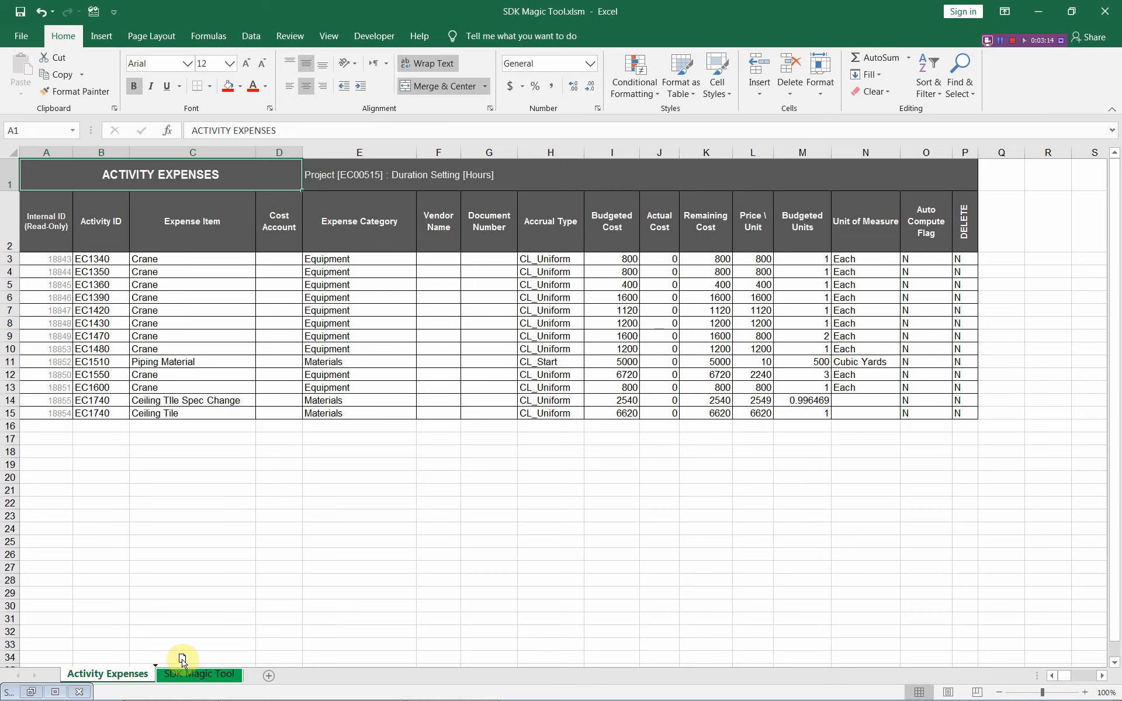
{"action": "left_click_drag", "start_coordinate": [182, 660], "coordinate": [181, 658]}
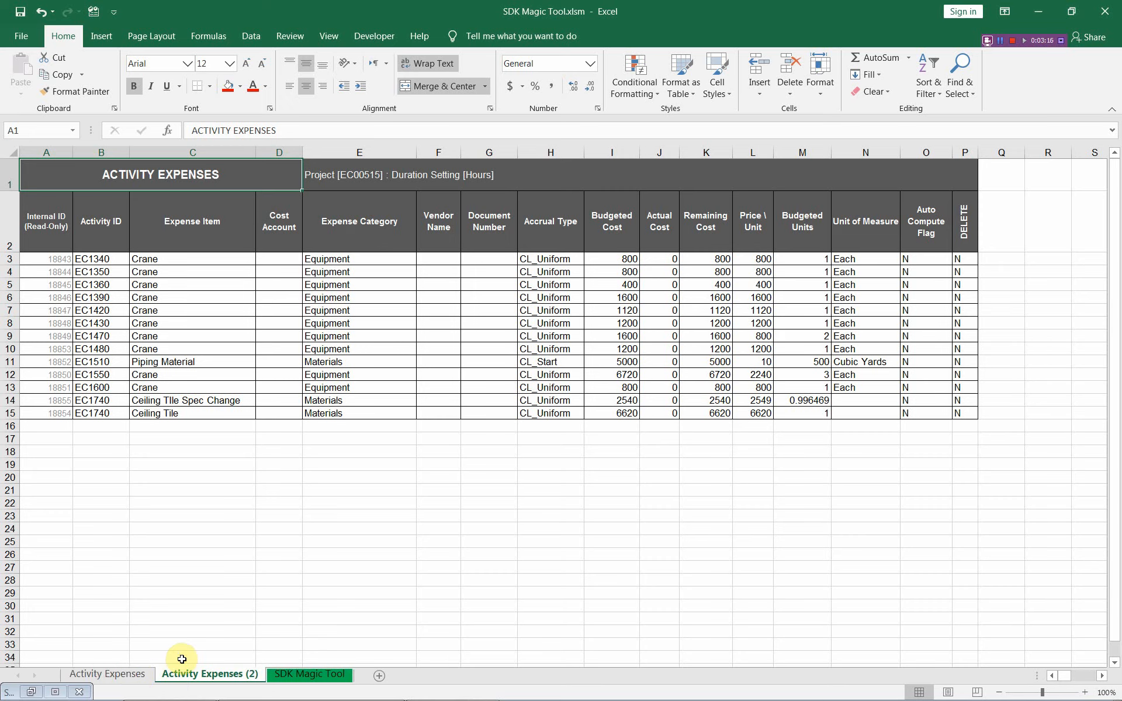
{"action": "left_click", "coordinate": [130, 675]}
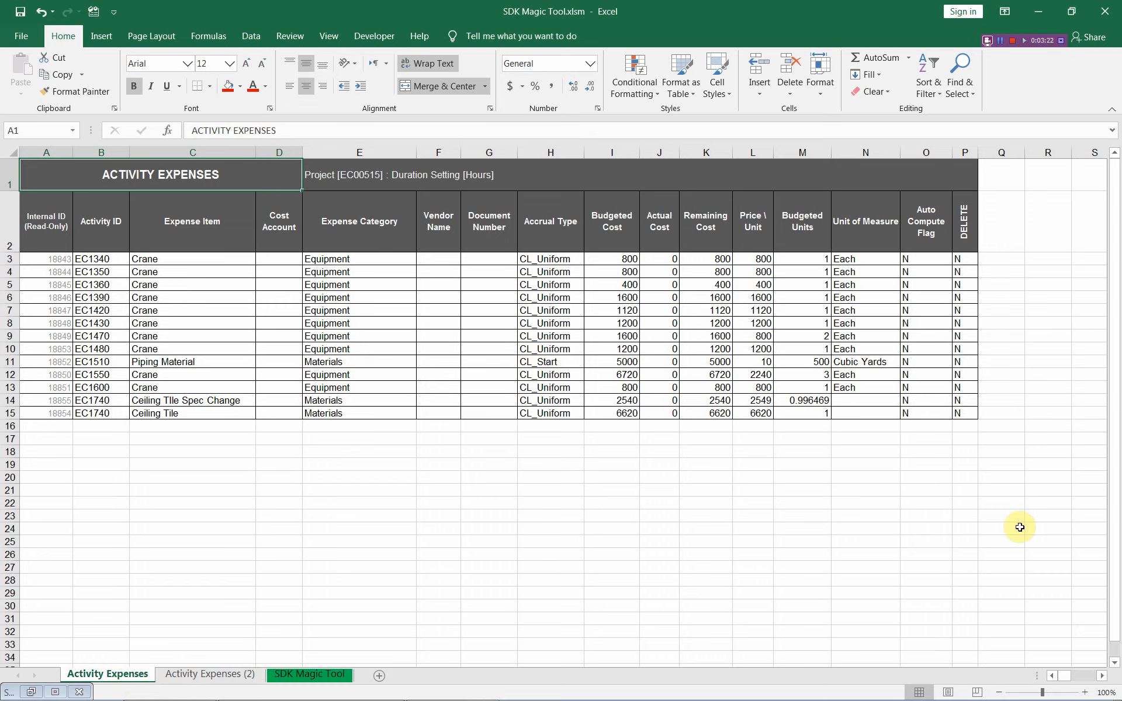
Step: Open the SDK Magic Tool form and move it clear of the DELETE column
{"action": "right_click", "coordinate": [929, 538]}
{"action": "left_click", "coordinate": [951, 531]}
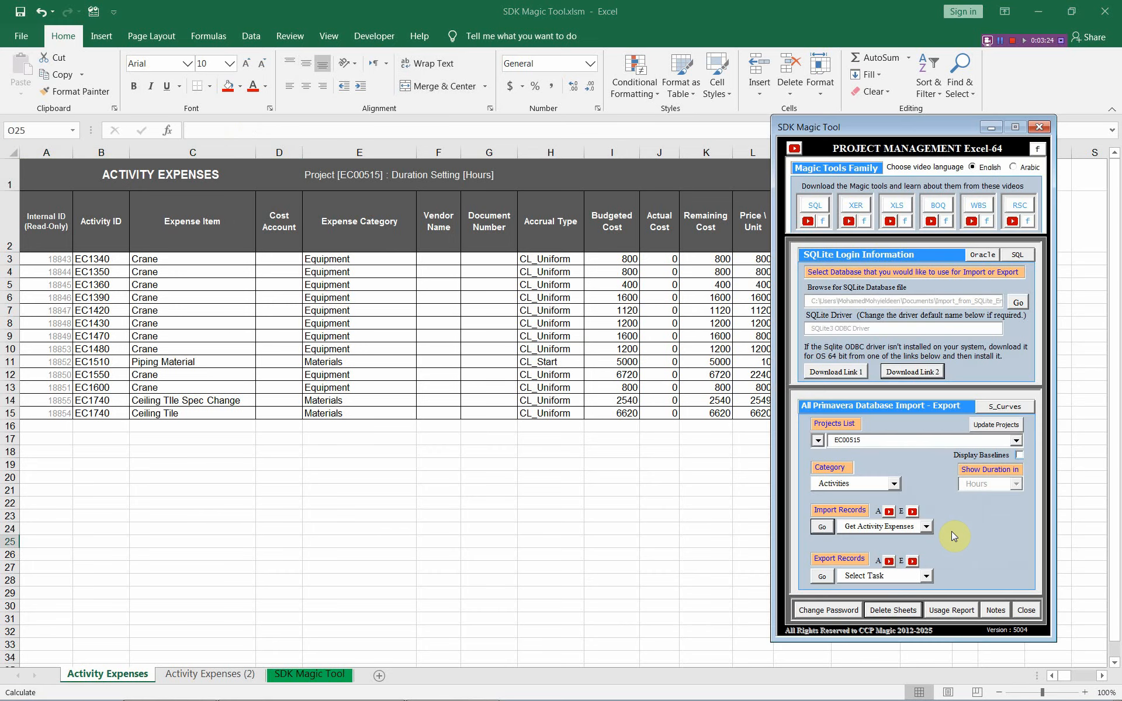
{"action": "left_click_drag", "start_coordinate": [951, 120], "coordinate": [866, 461]}
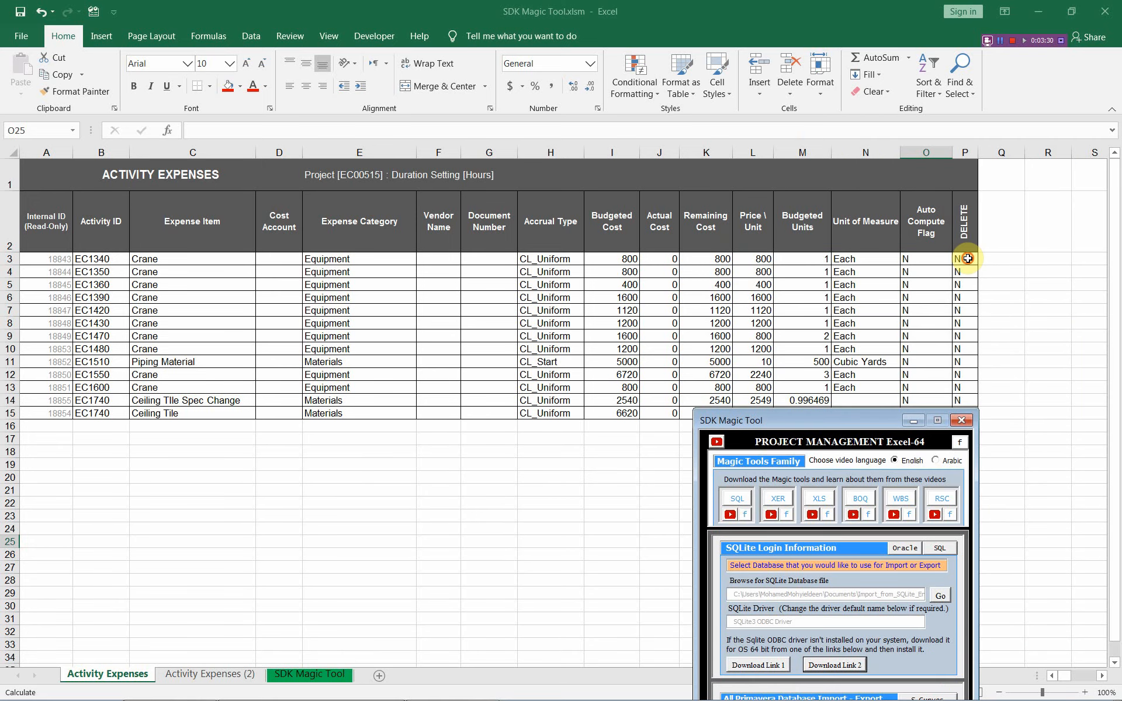
Step: Set the DELETE flag to y for the first expense row and fill it down through row 15
{"action": "left_click", "coordinate": [967, 259]}
{"action": "type", "text": "Y"}
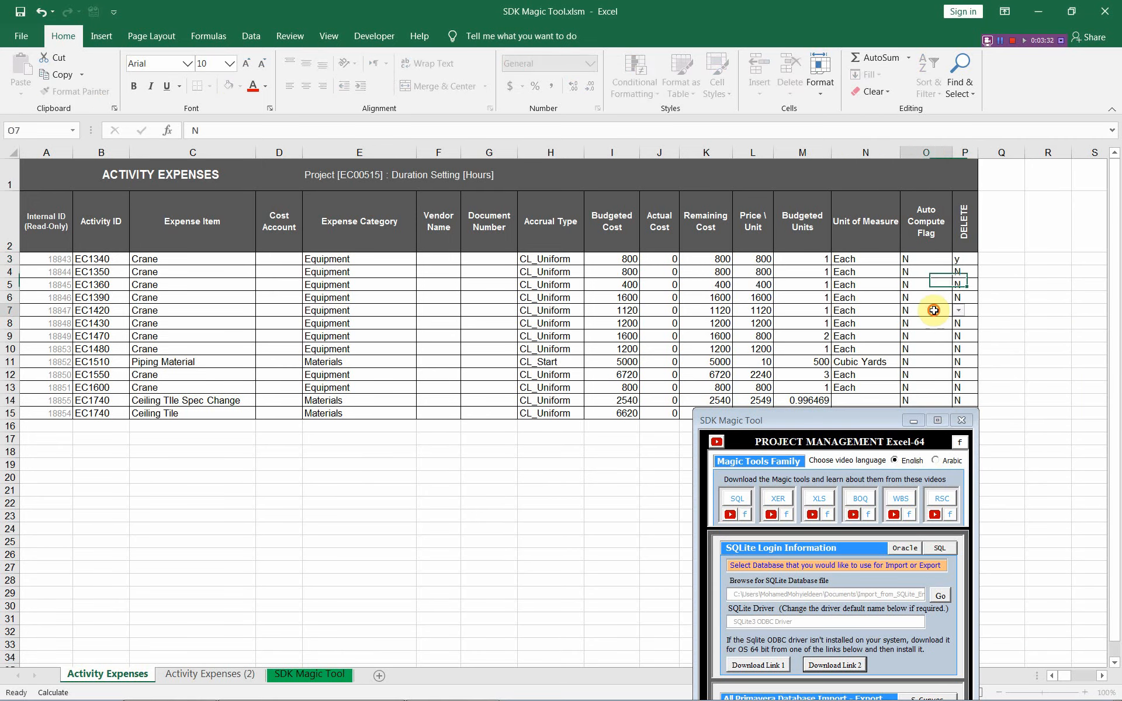
{"action": "left_click", "coordinate": [929, 310]}
{"action": "left_click", "coordinate": [964, 262]}
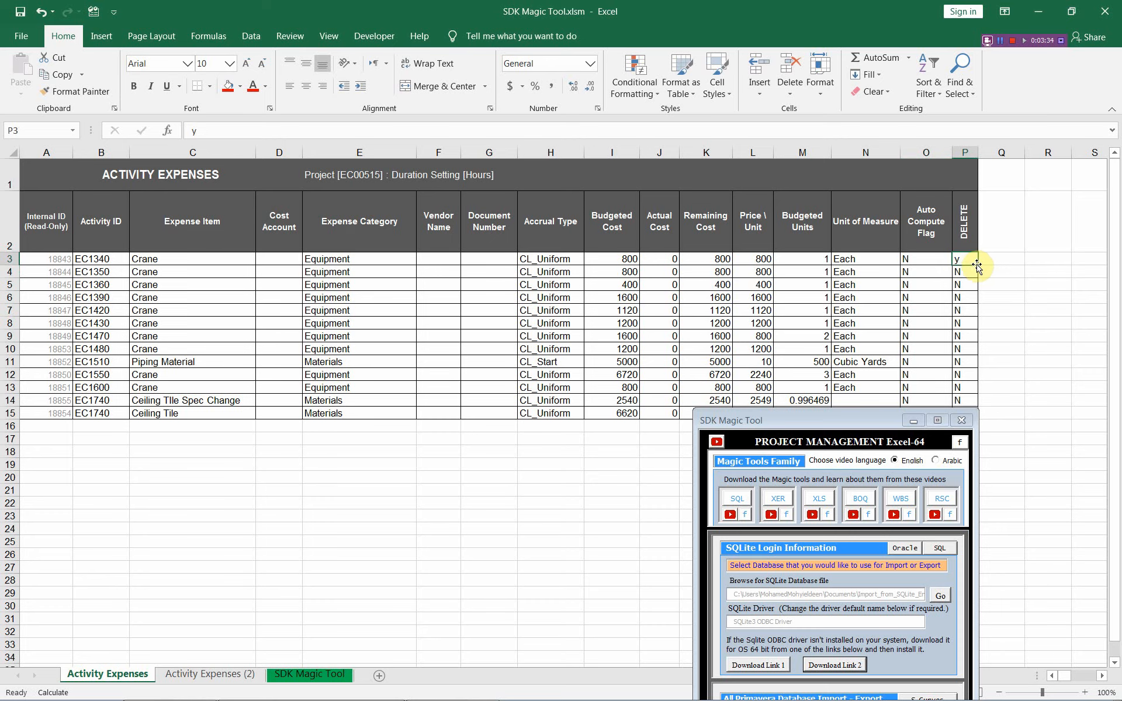
{"action": "double_click", "coordinate": [978, 265]}
{"action": "left_click", "coordinate": [896, 371]}
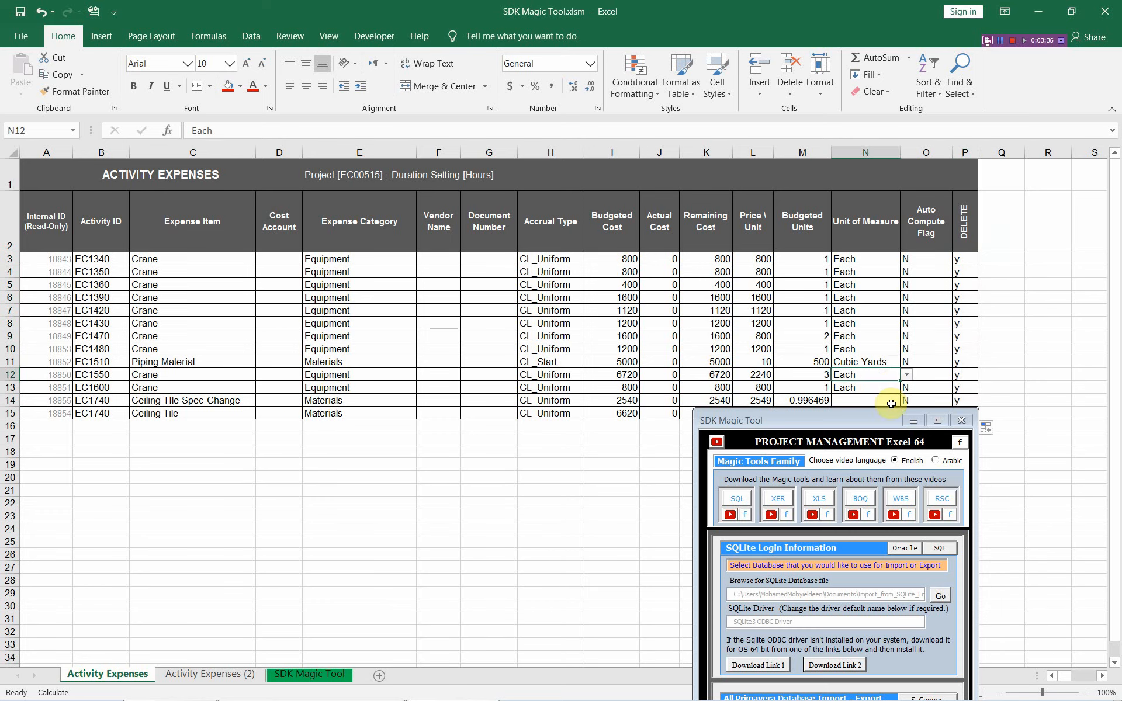
Step: Export the flagged rows to the Primavera database with the Set Activity Expenses task and acknowledge the message
{"action": "left_click_drag", "start_coordinate": [884, 419], "coordinate": [982, 123]}
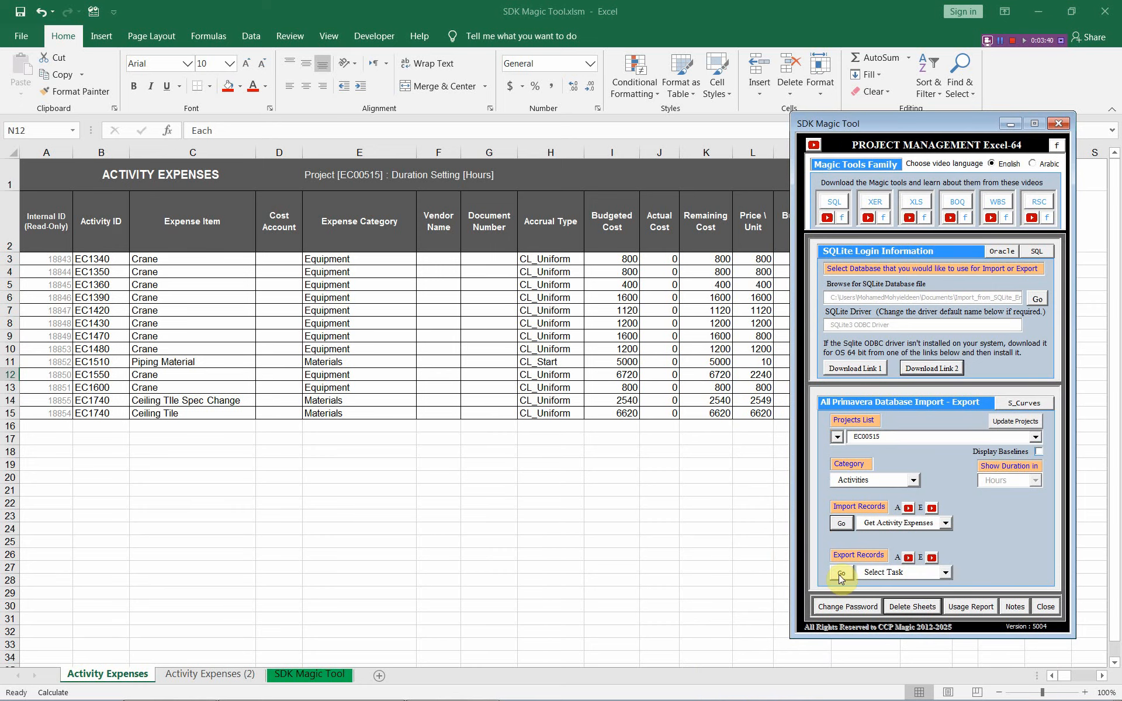
{"action": "left_click", "coordinate": [946, 575]}
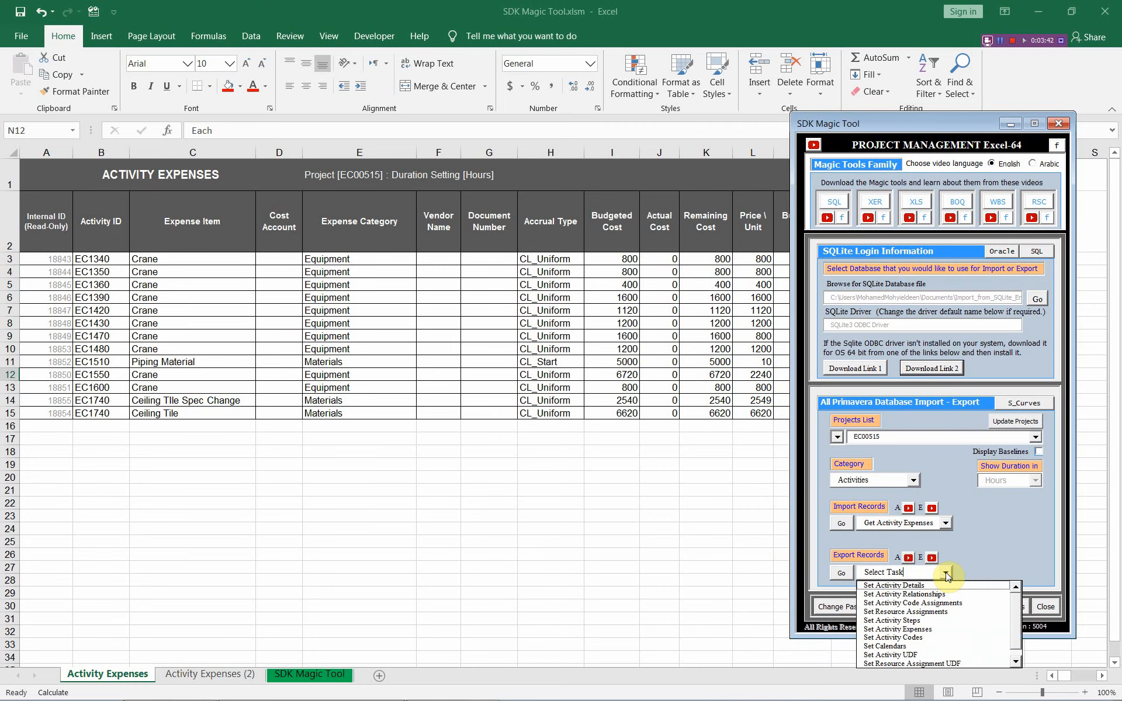
{"action": "left_click", "coordinate": [929, 629]}
{"action": "left_click", "coordinate": [842, 573]}
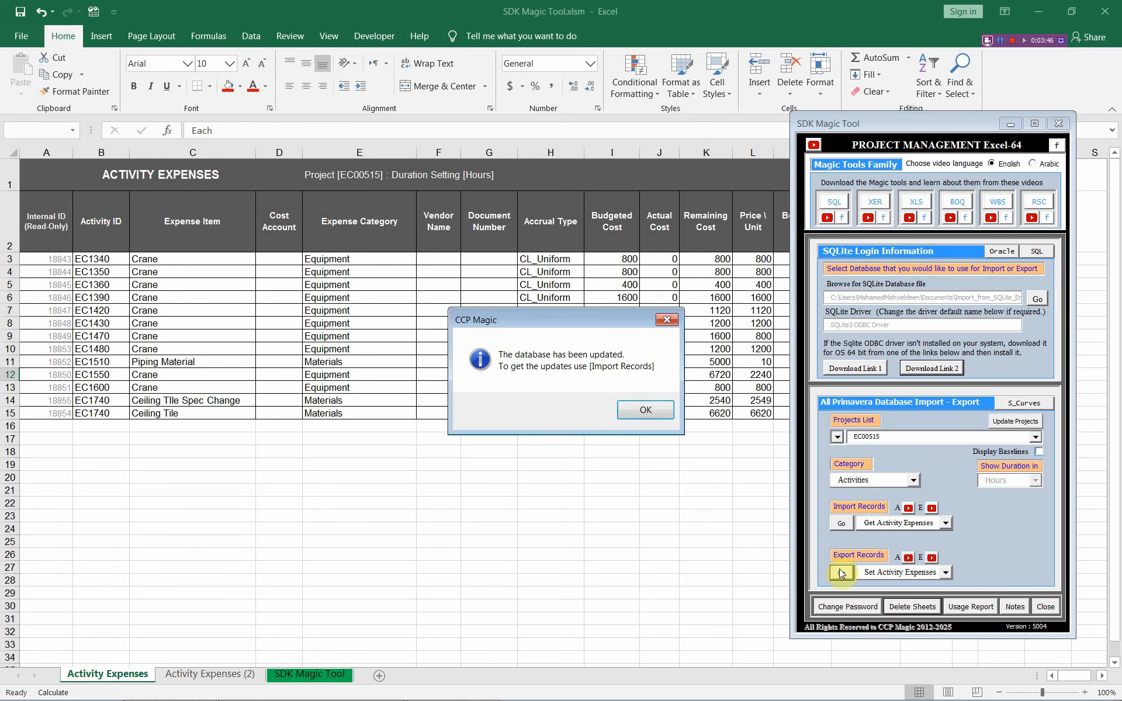
{"action": "left_click", "coordinate": [647, 411]}
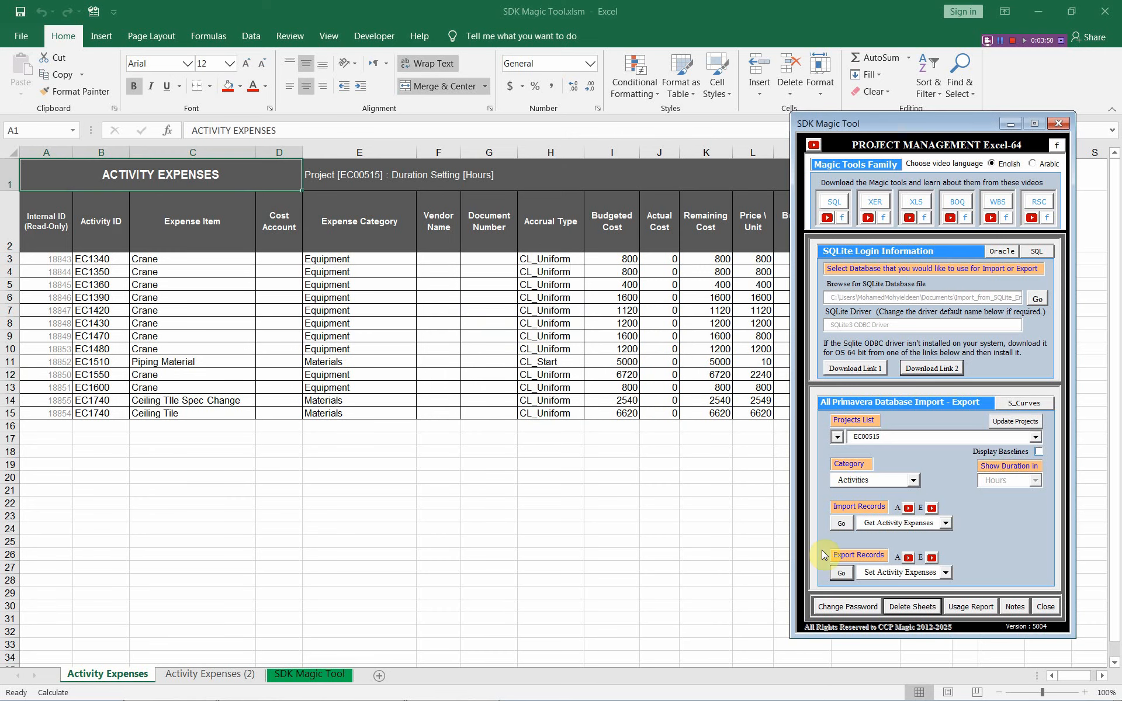
Step: Re-import the activity expenses of project EC00515, agree to prepare an empty export table, and move the tool form off the columns
{"action": "left_click", "coordinate": [841, 524]}
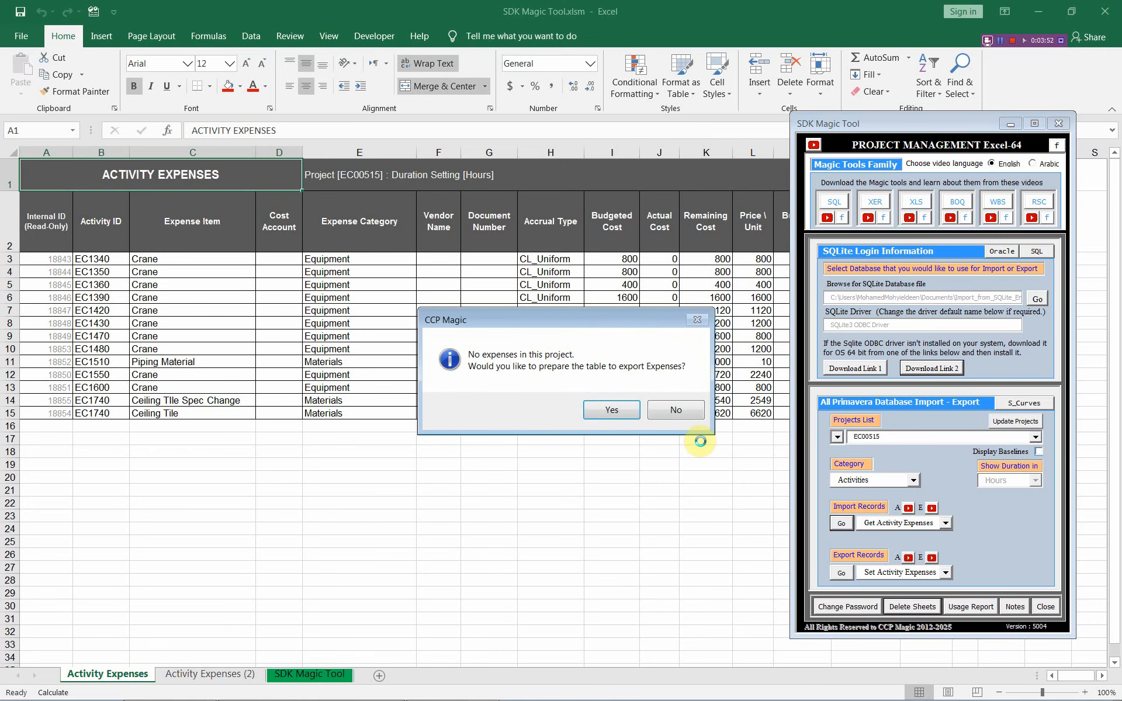
{"action": "left_click", "coordinate": [600, 416]}
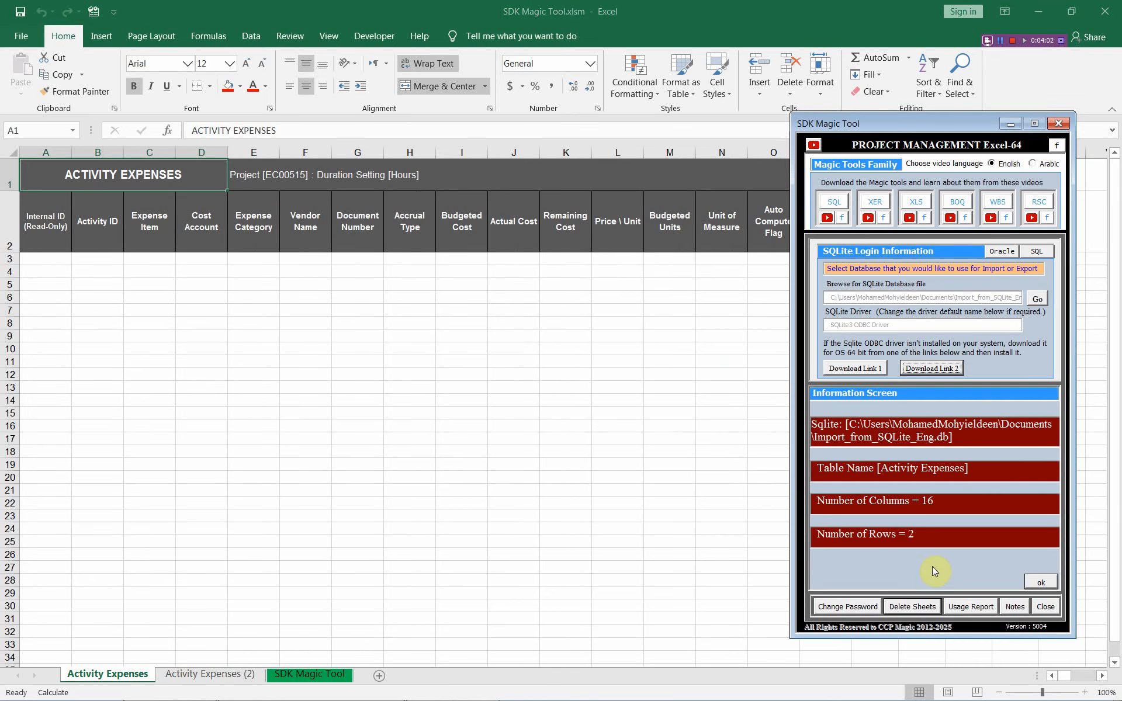
{"action": "left_click", "coordinate": [1043, 583]}
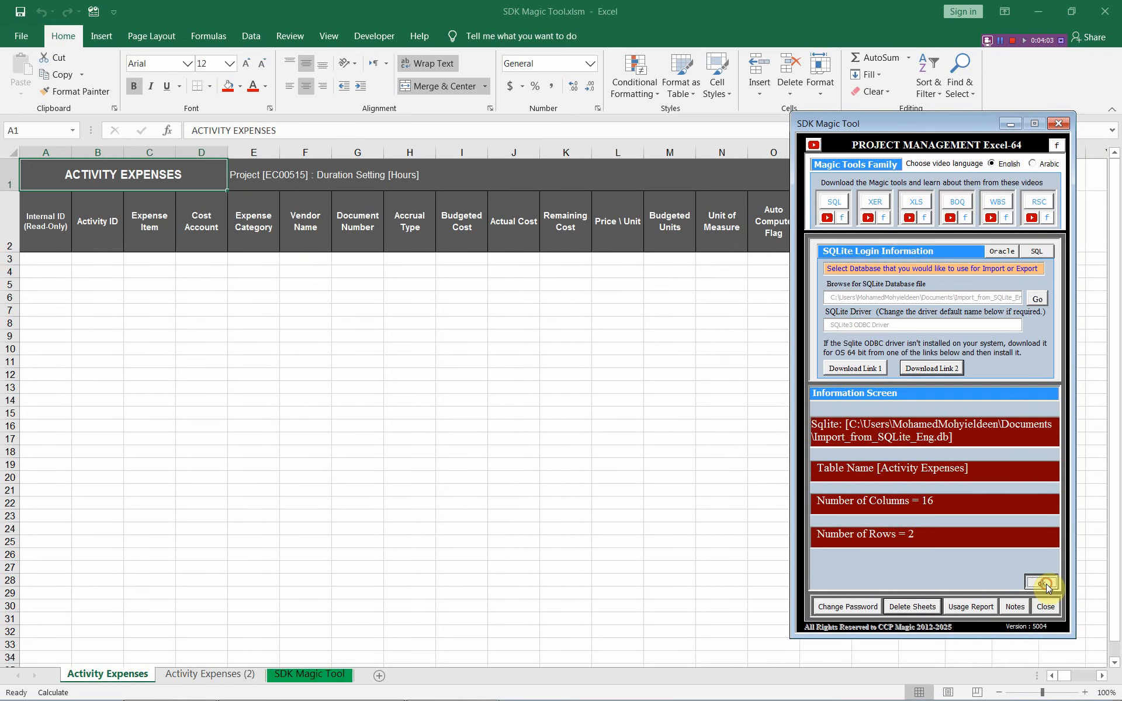
{"action": "left_click", "coordinate": [53, 259]}
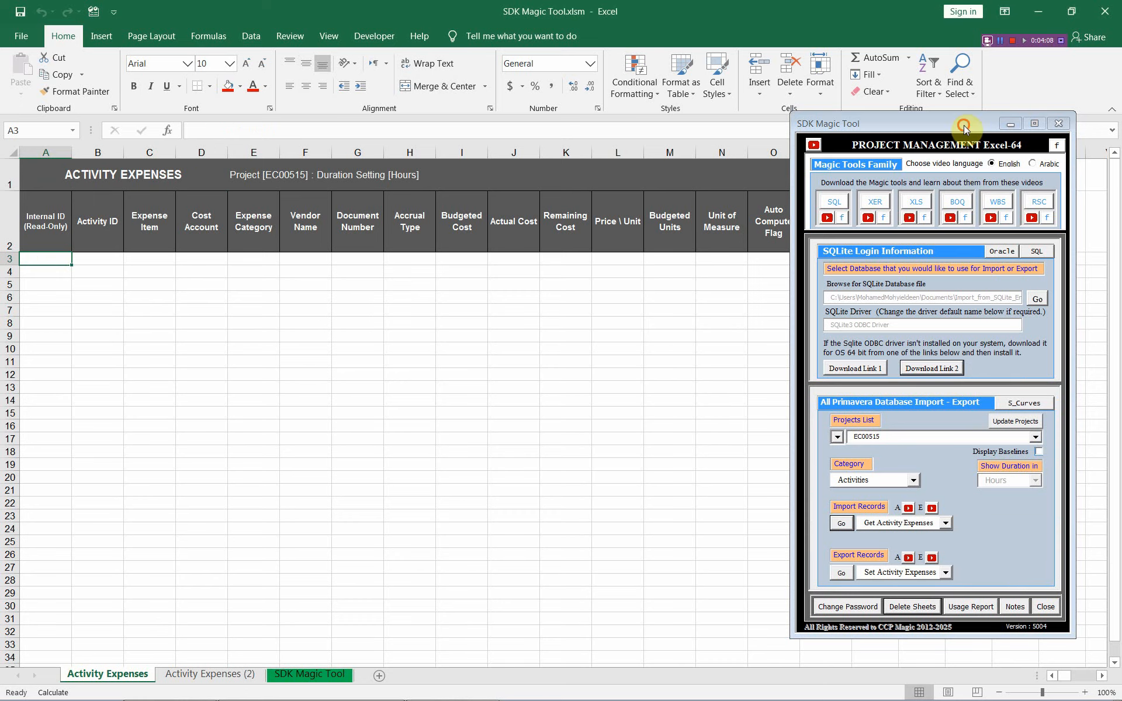
{"action": "left_click_drag", "start_coordinate": [962, 125], "coordinate": [993, 123]}
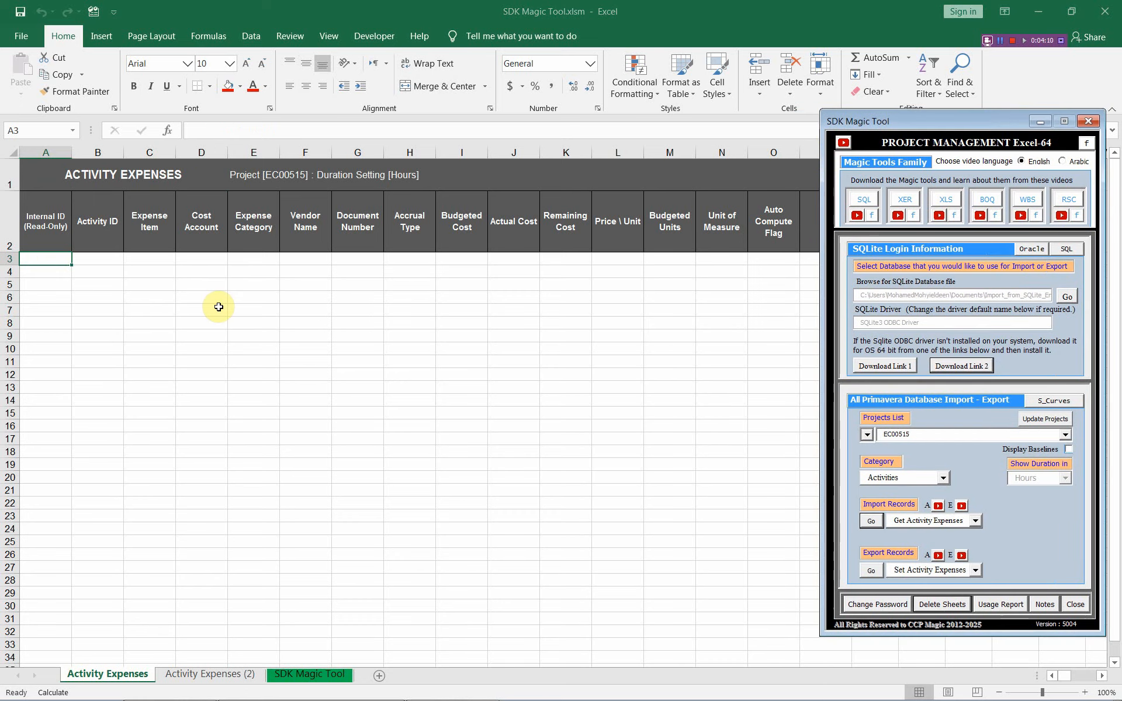
Step: Switch to Primavera P6, select activity EC1340 Form/Pour Concrete Footings, and refresh the project data
{"action": "key", "text": "alt+Tab"}
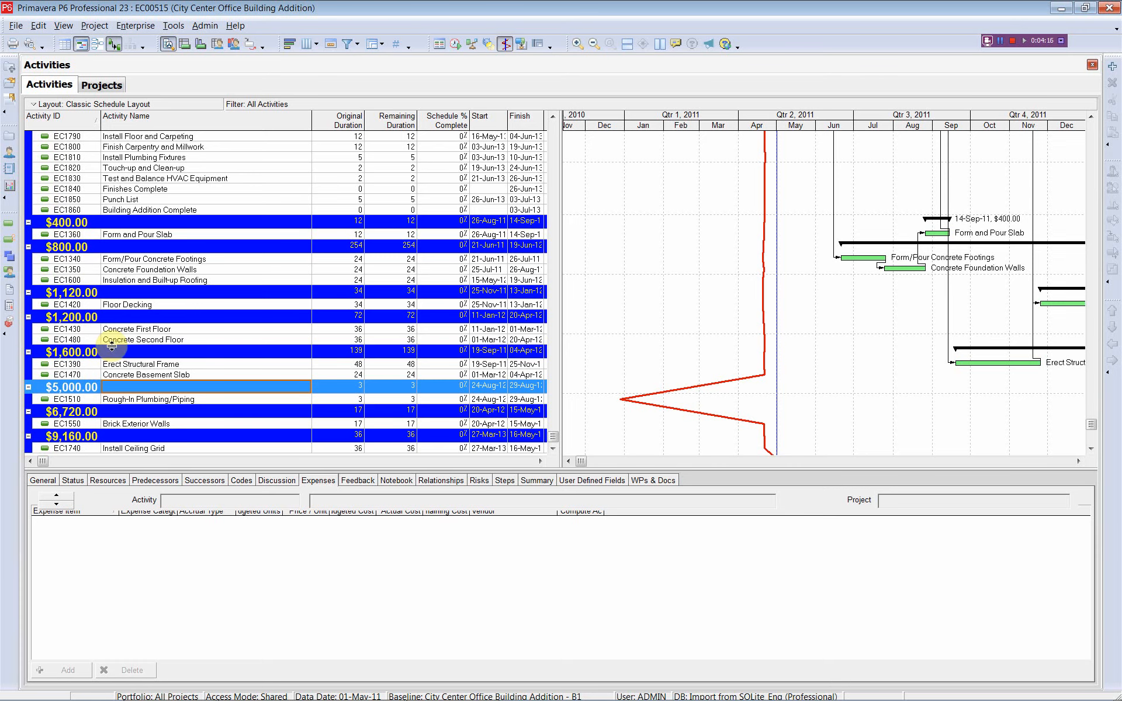
{"action": "left_click", "coordinate": [142, 261]}
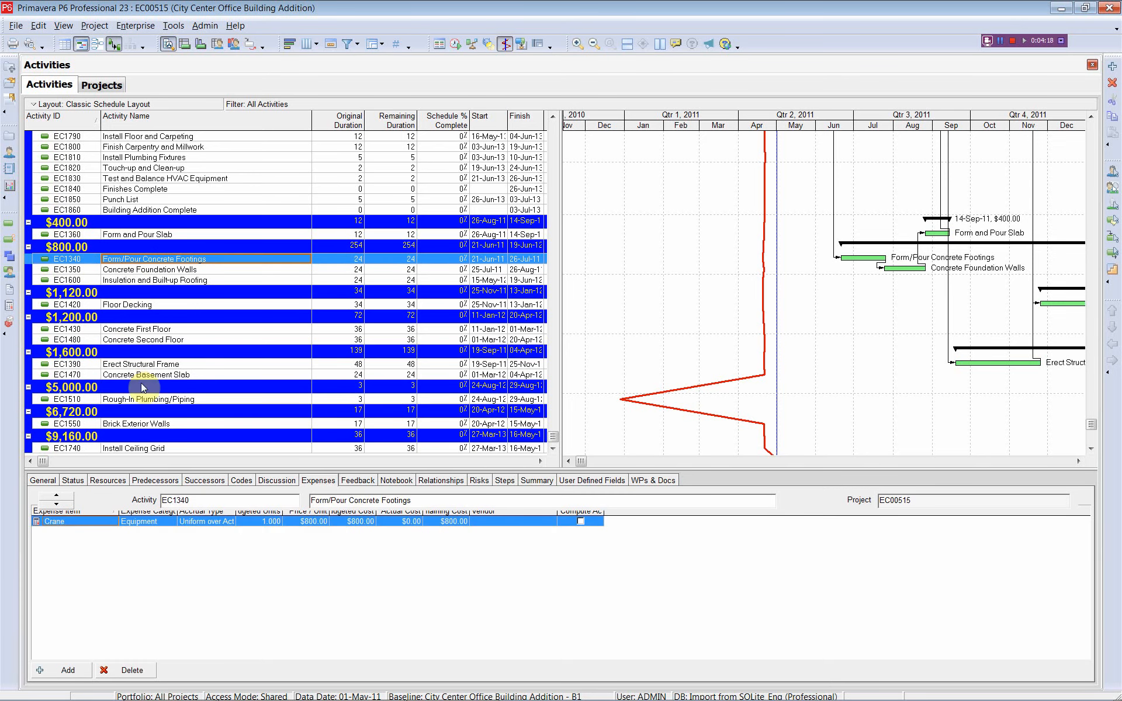
{"action": "left_click", "coordinate": [15, 26]}
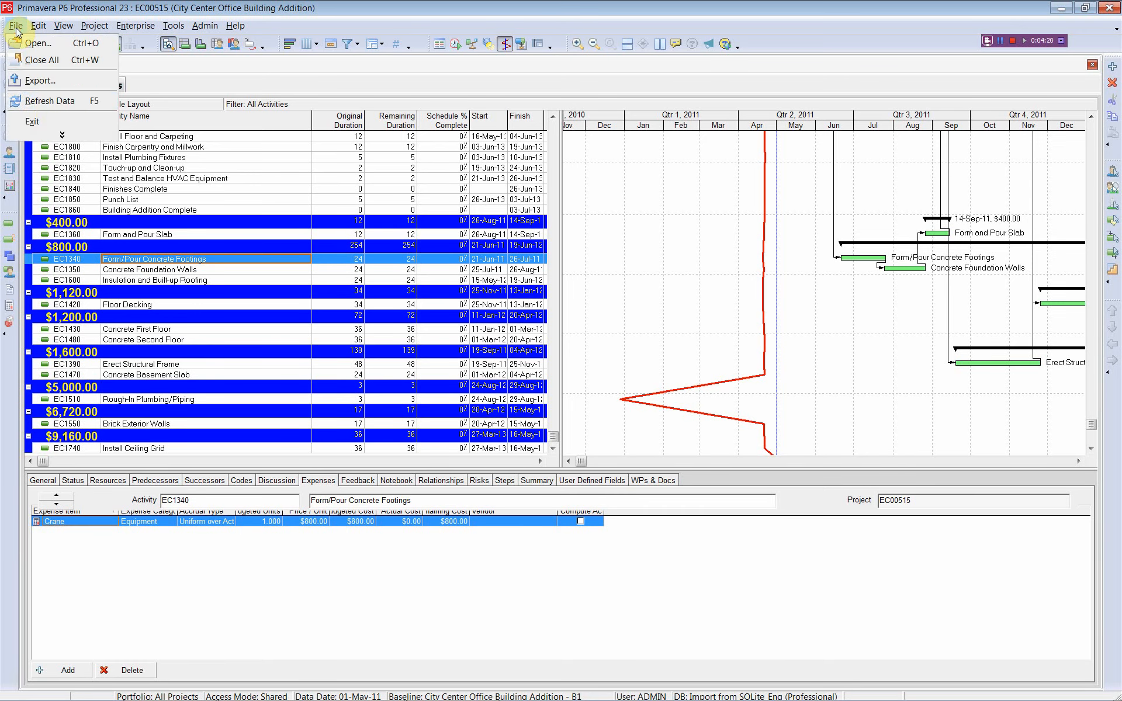
{"action": "left_click", "coordinate": [54, 105]}
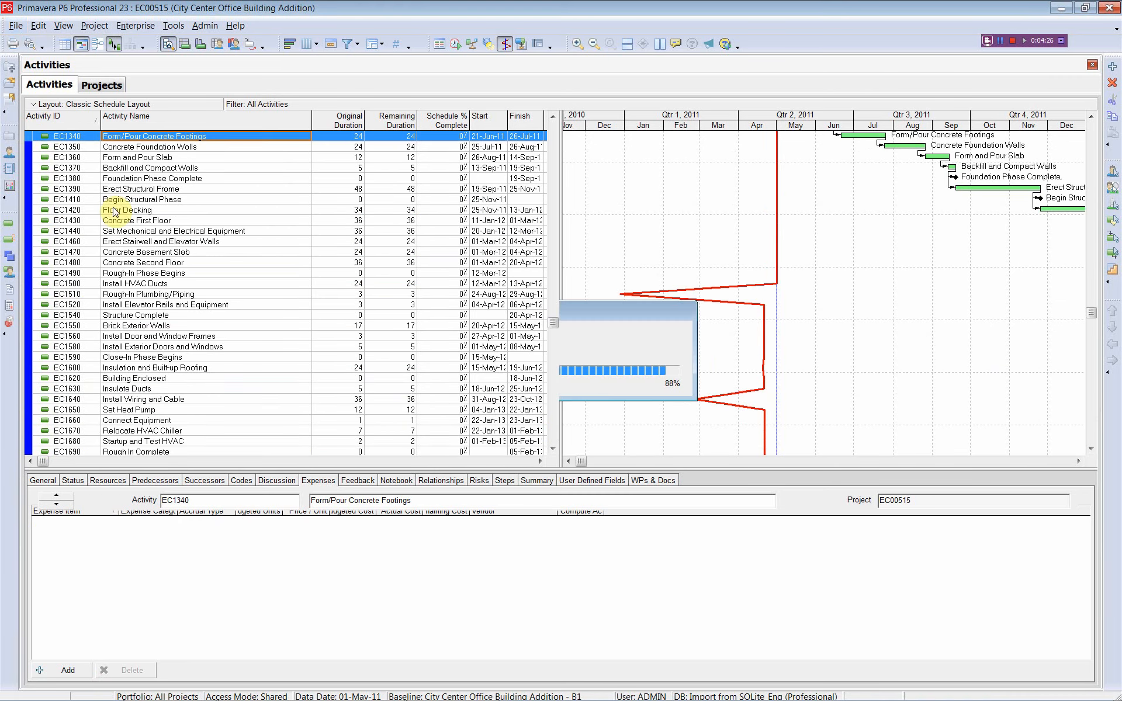
Step: Check EC1350 for expenses, and step through the activities from EC1100 Site Preparation to EC1860 Building Addition Complete to examine theirs
{"action": "left_click", "coordinate": [145, 148]}
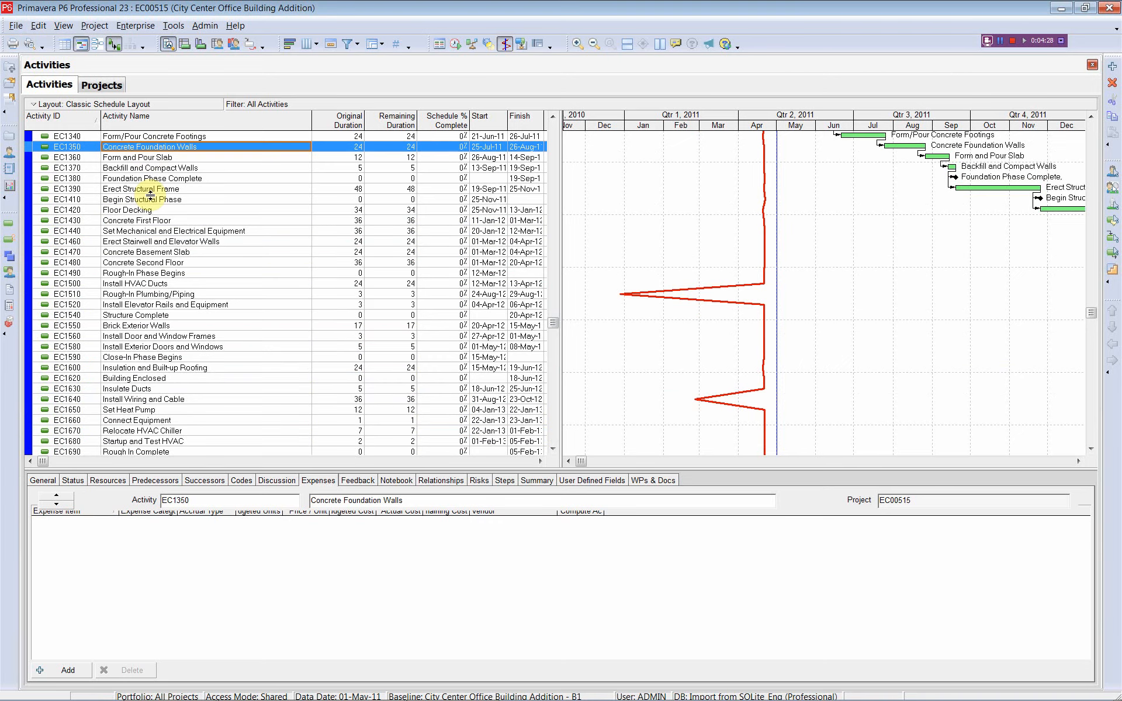
{"action": "scroll", "coordinate": [150, 197], "scroll_direction": "down", "scroll_amount": 1}
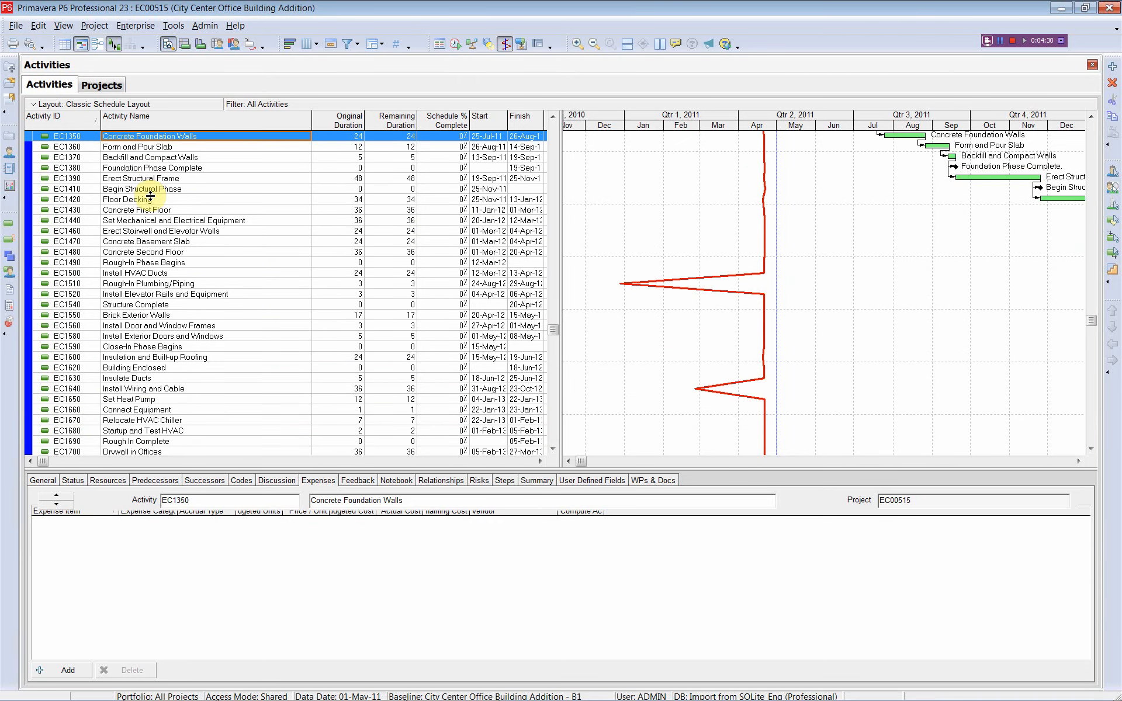
{"action": "scroll", "coordinate": [150, 198], "scroll_direction": "down", "scroll_amount": 4}
{"action": "scroll", "coordinate": [152, 205], "scroll_direction": "up", "scroll_amount": 5}
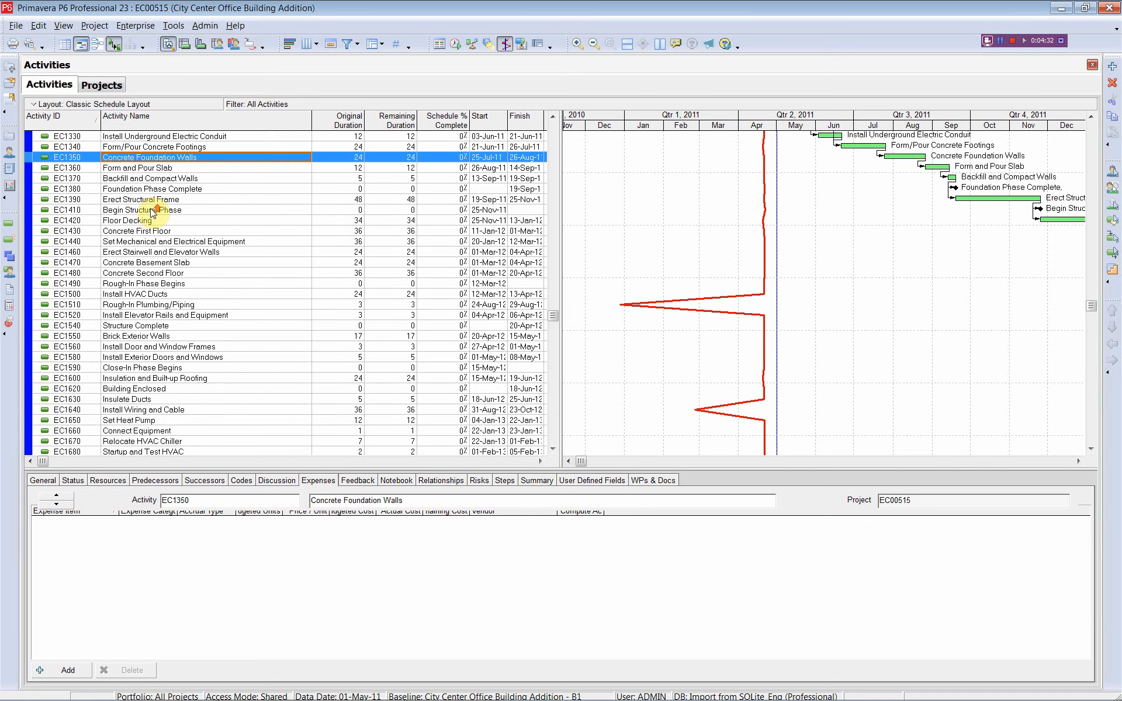
{"action": "scroll", "coordinate": [153, 212], "scroll_direction": "up", "scroll_amount": 3}
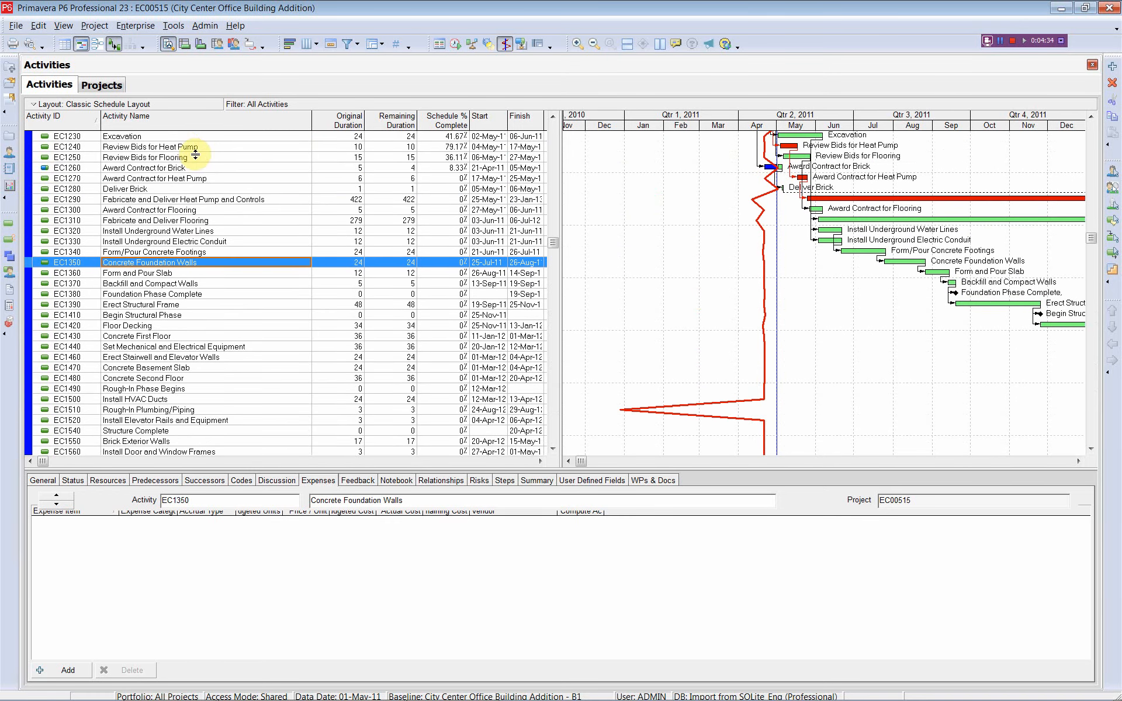
{"action": "scroll", "coordinate": [196, 154], "scroll_direction": "up", "scroll_amount": 2}
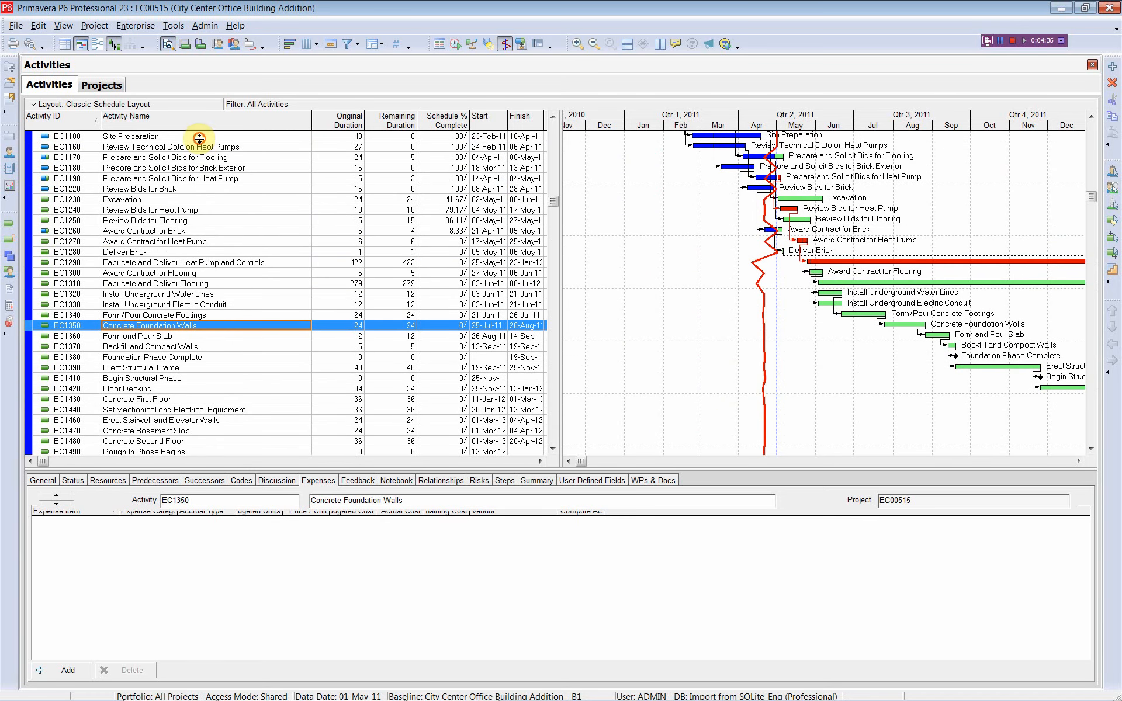
{"action": "left_click", "coordinate": [199, 137]}
{"action": "key", "text": "Down"}
{"action": "key", "text": "Down"}
{"action": "key", "text": "Down"}
{"action": "key", "text": "Down"}
{"action": "key", "text": "Down"}
{"action": "key", "text": "Down"}
{"action": "key", "text": "Down"}
{"action": "key", "text": "Down"}
{"action": "key", "text": "Down"}
{"action": "key", "text": "Down"}
{"action": "key", "text": "Down"}
{"action": "key", "text": "Down"}
{"action": "key", "text": "Down"}
{"action": "key", "text": "Down"}
{"action": "key", "text": "Down"}
{"action": "key", "text": "Down"}
{"action": "key", "text": "Down"}
{"action": "key", "text": "Down"}
{"action": "key", "text": "Down"}
{"action": "key", "text": "Down"}
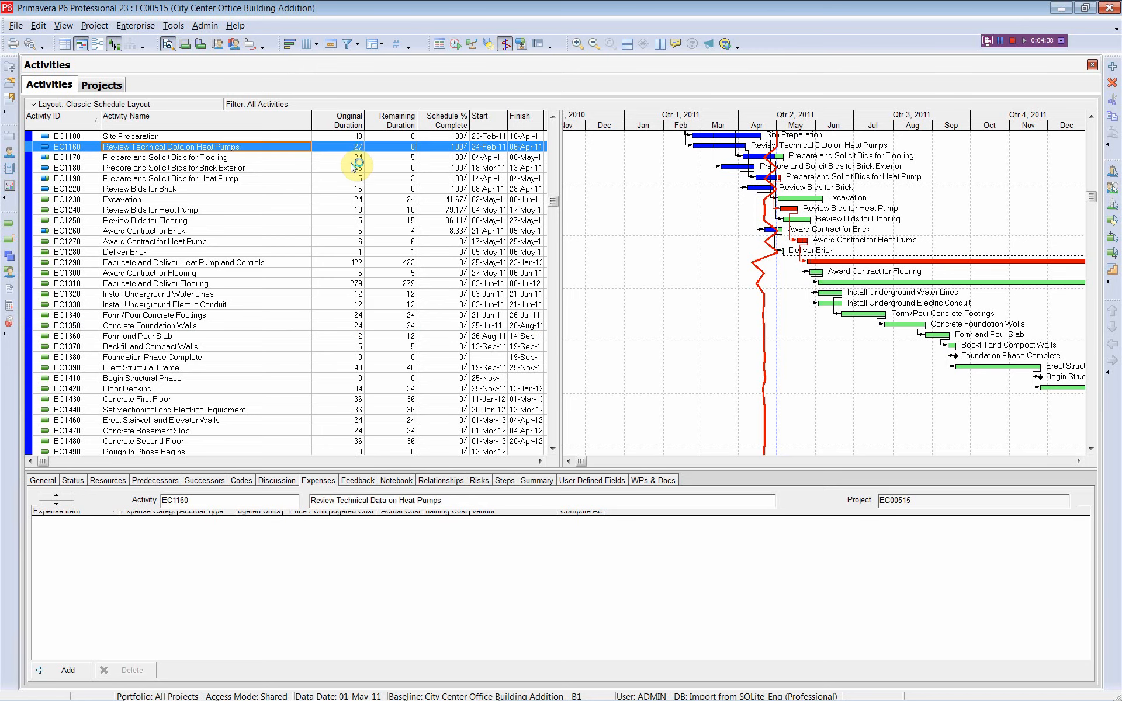
{"action": "key", "text": "Down"}
{"action": "key", "text": "Down"}
{"action": "key", "text": "Down"}
{"action": "key", "text": "Down"}
{"action": "key", "text": "Down"}
{"action": "key", "text": "Down"}
{"action": "key", "text": "Down"}
{"action": "key", "text": "Down"}
{"action": "key", "text": "Down"}
{"action": "key", "text": "Down"}
{"action": "key", "text": "Down"}
{"action": "key", "text": "Down"}
{"action": "key", "text": "Down"}
{"action": "key", "text": "Down"}
{"action": "key", "text": "Down"}
{"action": "key", "text": "Down"}
{"action": "key", "text": "Down"}
{"action": "key", "text": "Down"}
{"action": "key", "text": "Down"}
{"action": "key", "text": "Down"}
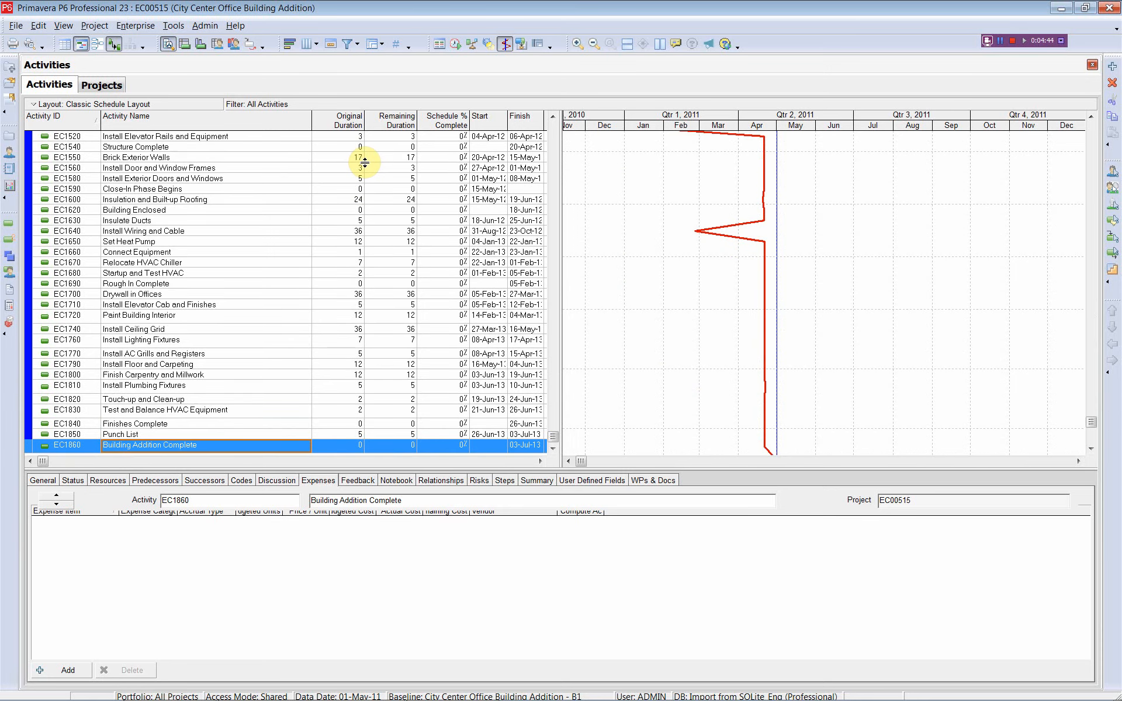
Step: Switch to Excel, minimize the tool form, and copy the expense rows A3:P15 from the Activity Expenses (2) sheet
{"action": "key", "text": "alt+Tab"}
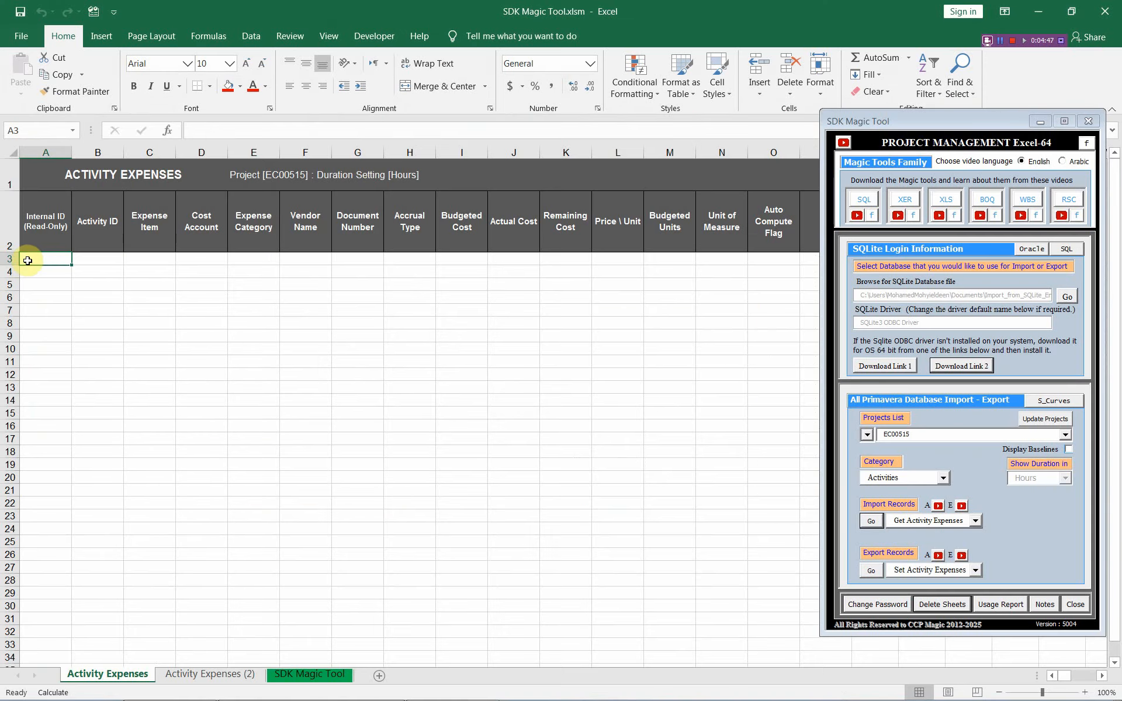
{"action": "left_click", "coordinate": [38, 260]}
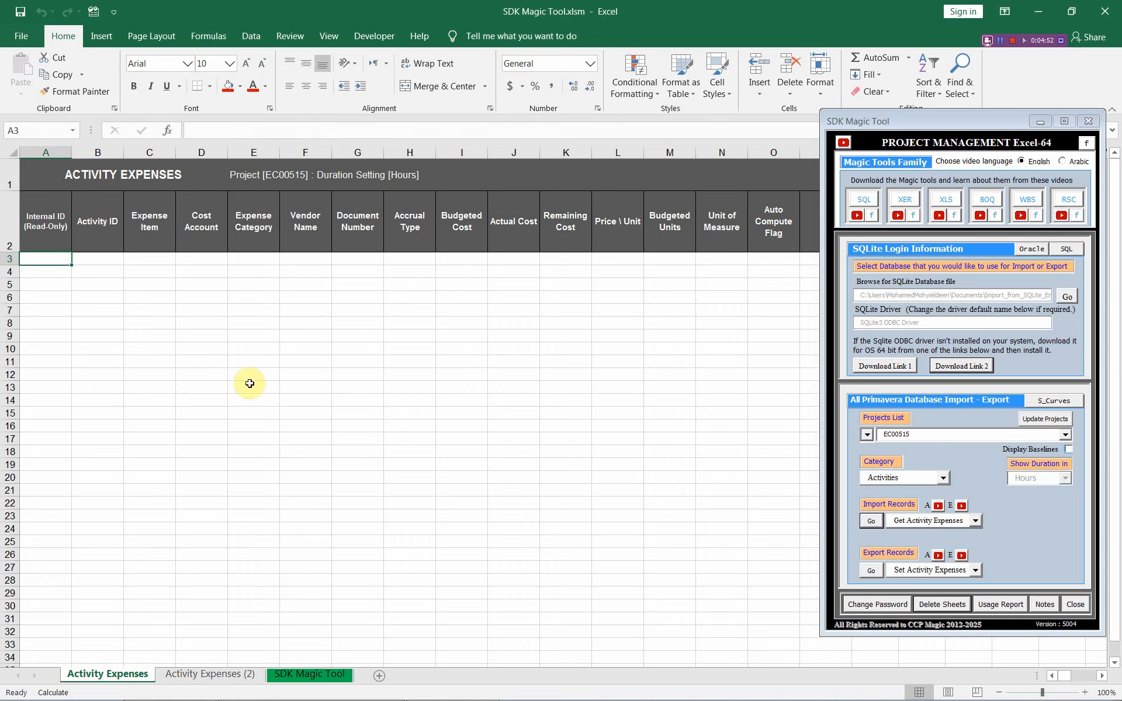
{"action": "left_click", "coordinate": [218, 674]}
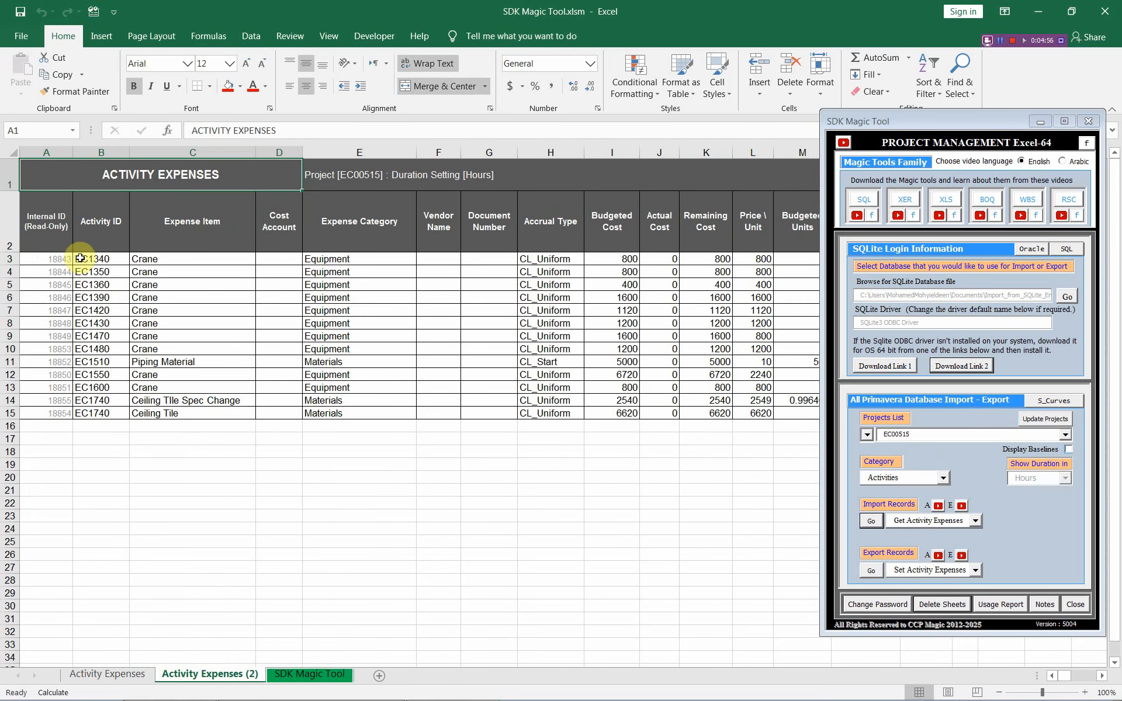
{"action": "left_click_drag", "start_coordinate": [51, 258], "coordinate": [743, 293]}
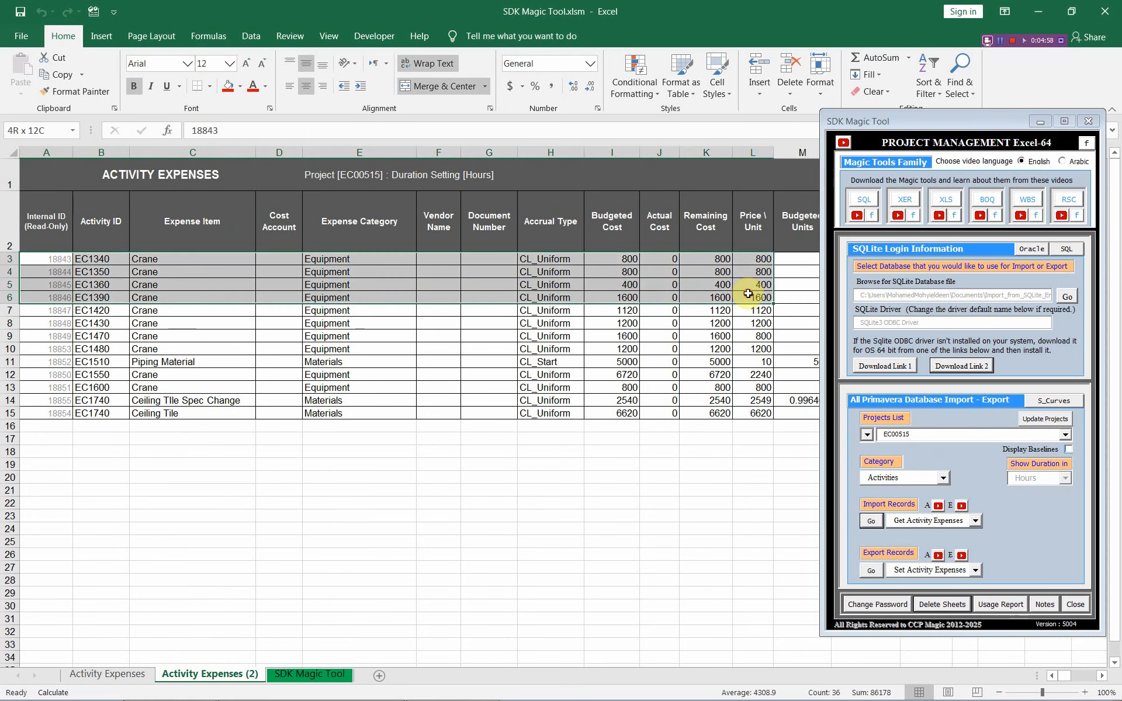
{"action": "left_click", "coordinate": [1040, 121]}
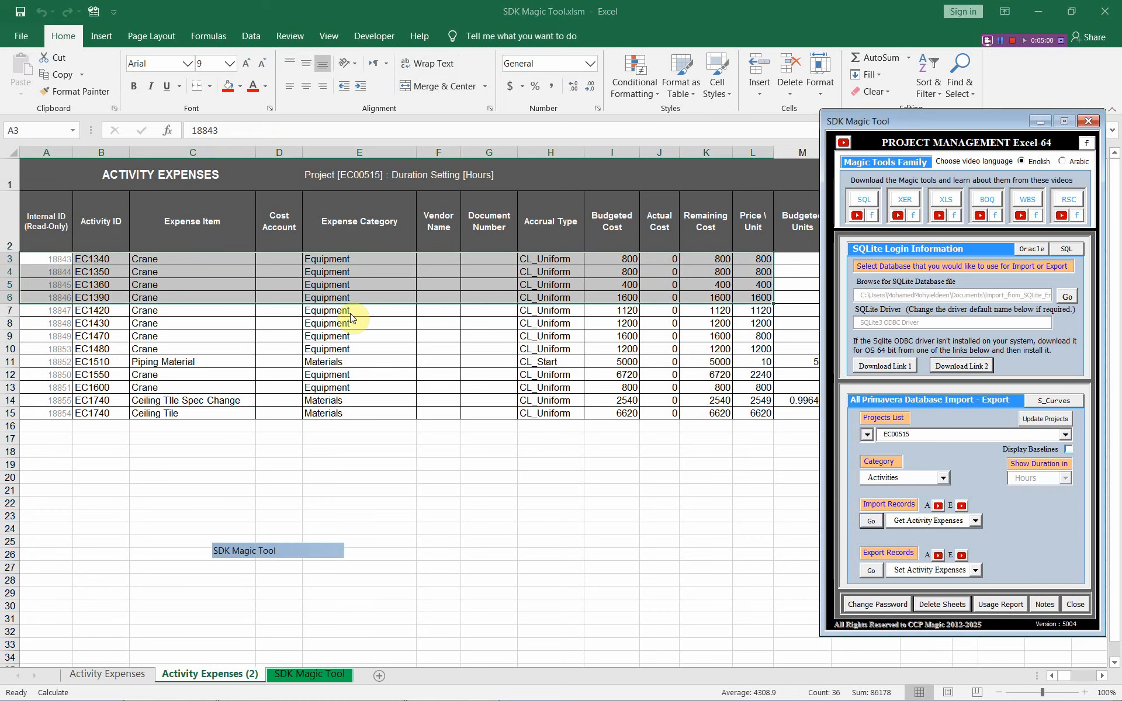
{"action": "left_click_drag", "start_coordinate": [55, 256], "coordinate": [972, 409]}
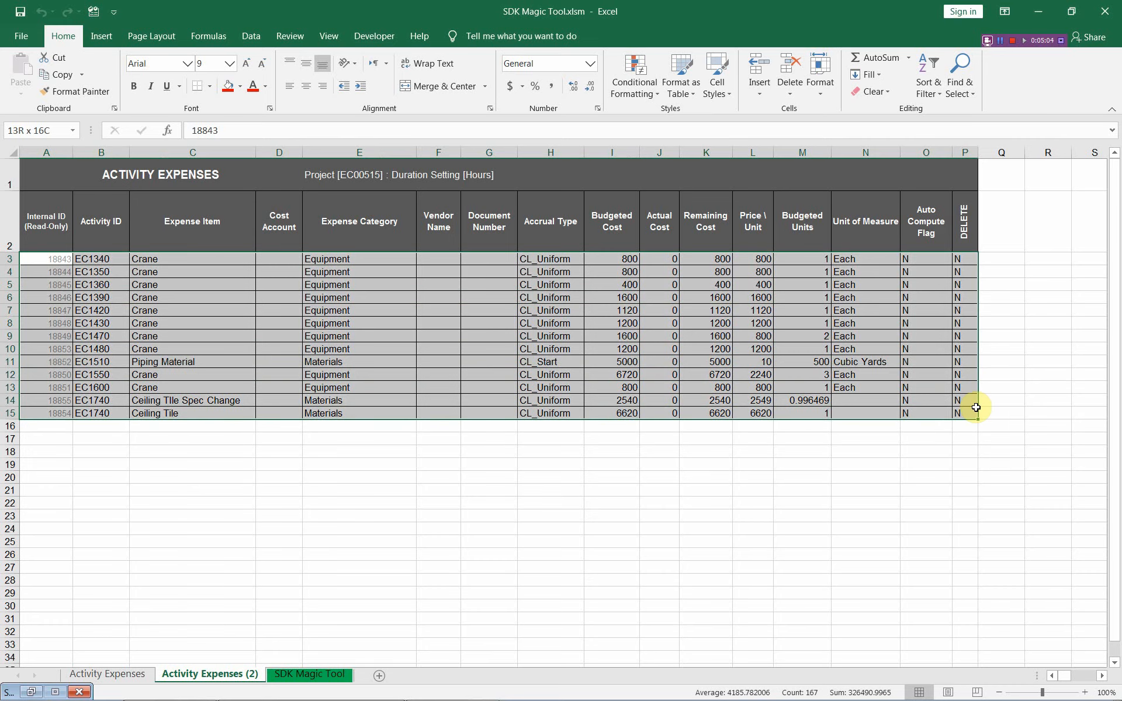
{"action": "right_click", "coordinate": [772, 337]}
{"action": "left_click", "coordinate": [806, 365]}
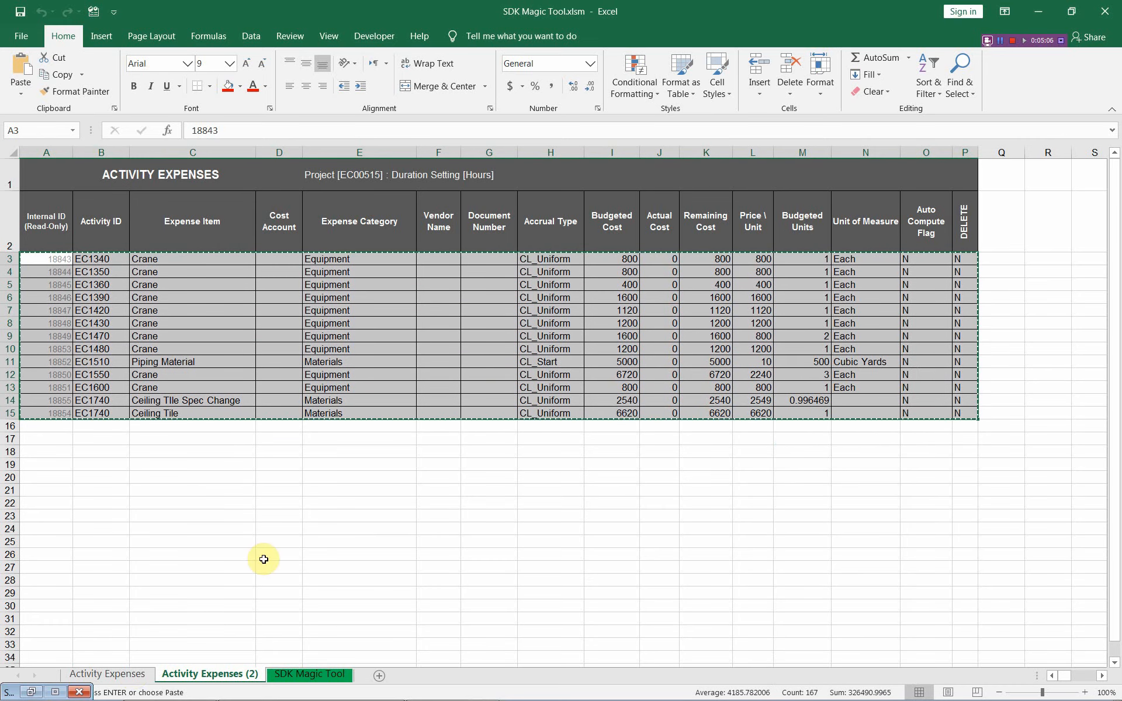
Step: Paste the copied rows at A3 of the Activity Expenses sheet and clear their Internal IDs in A3:A15
{"action": "left_click", "coordinate": [130, 672]}
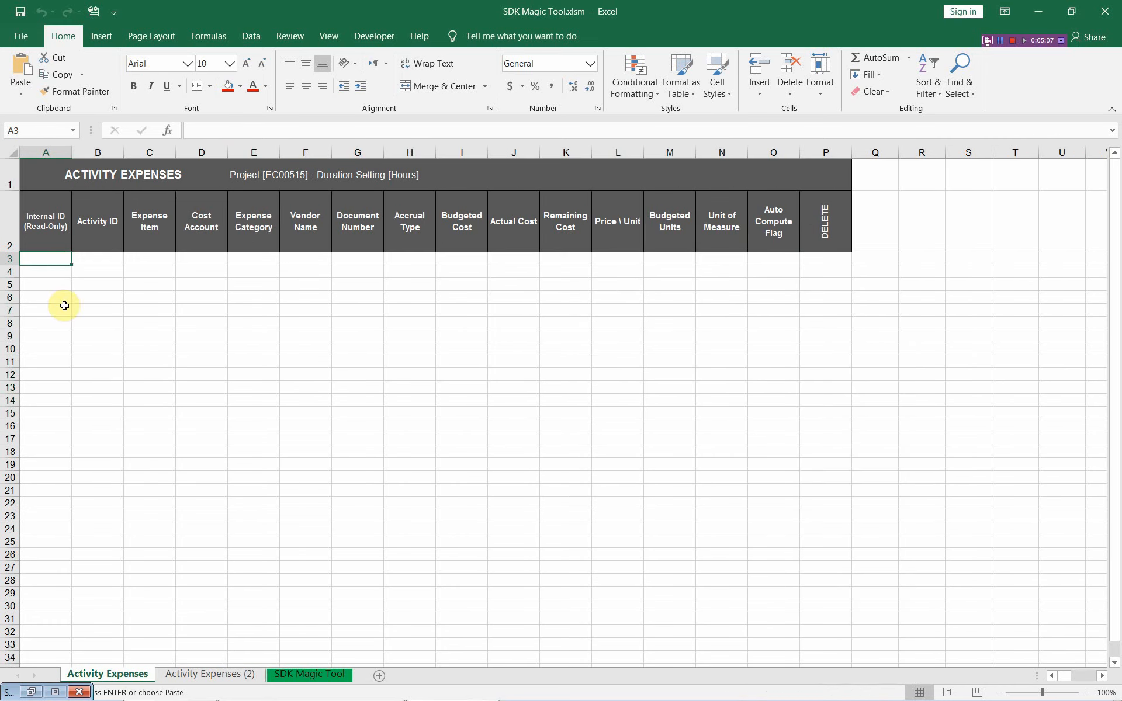
{"action": "right_click", "coordinate": [62, 261]}
{"action": "left_click", "coordinate": [92, 324]}
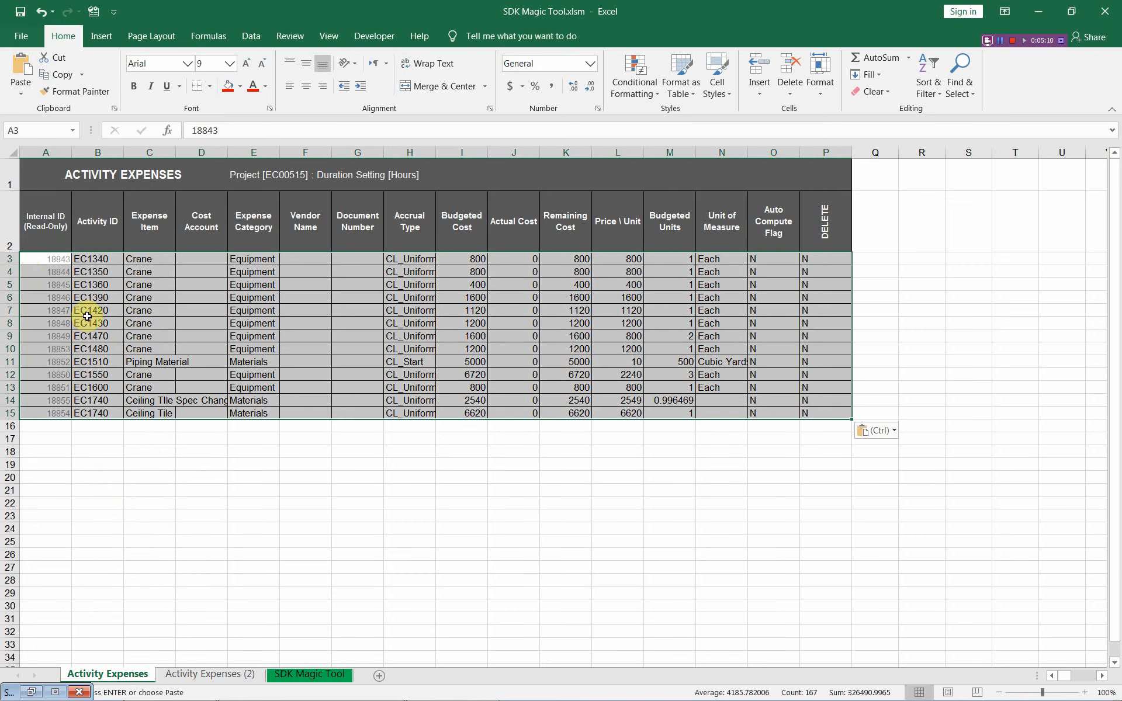
{"action": "left_click_drag", "start_coordinate": [37, 258], "coordinate": [29, 411]}
{"action": "key", "text": "Delete"}
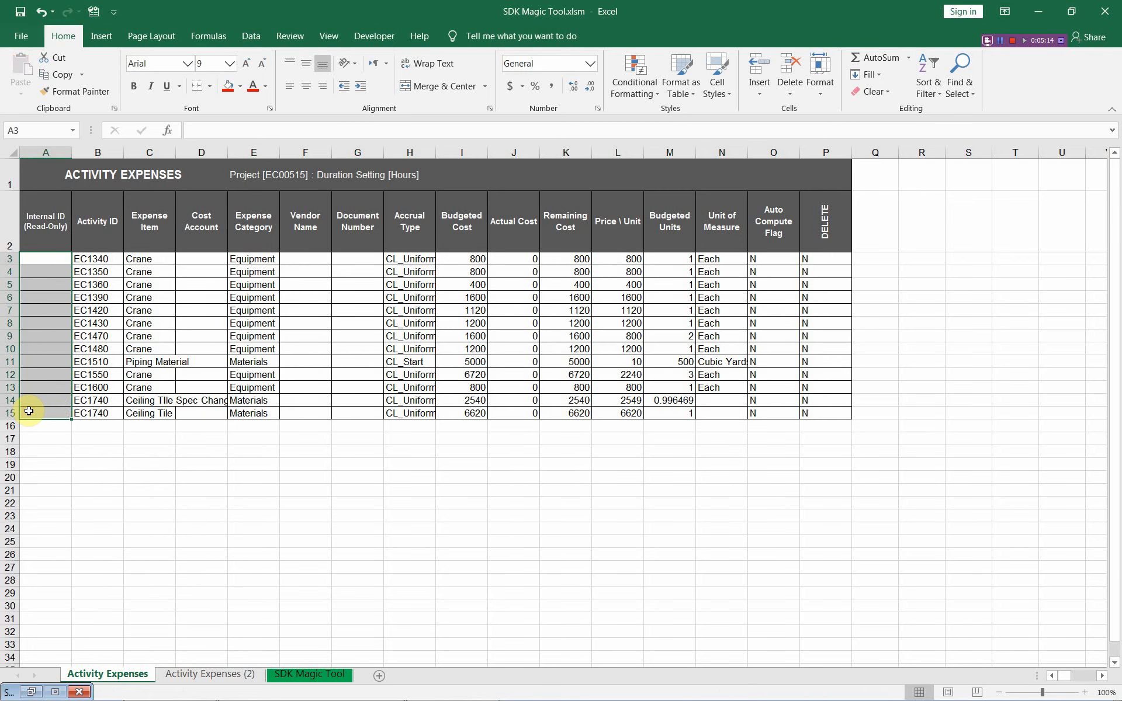
{"action": "left_click", "coordinate": [51, 256]}
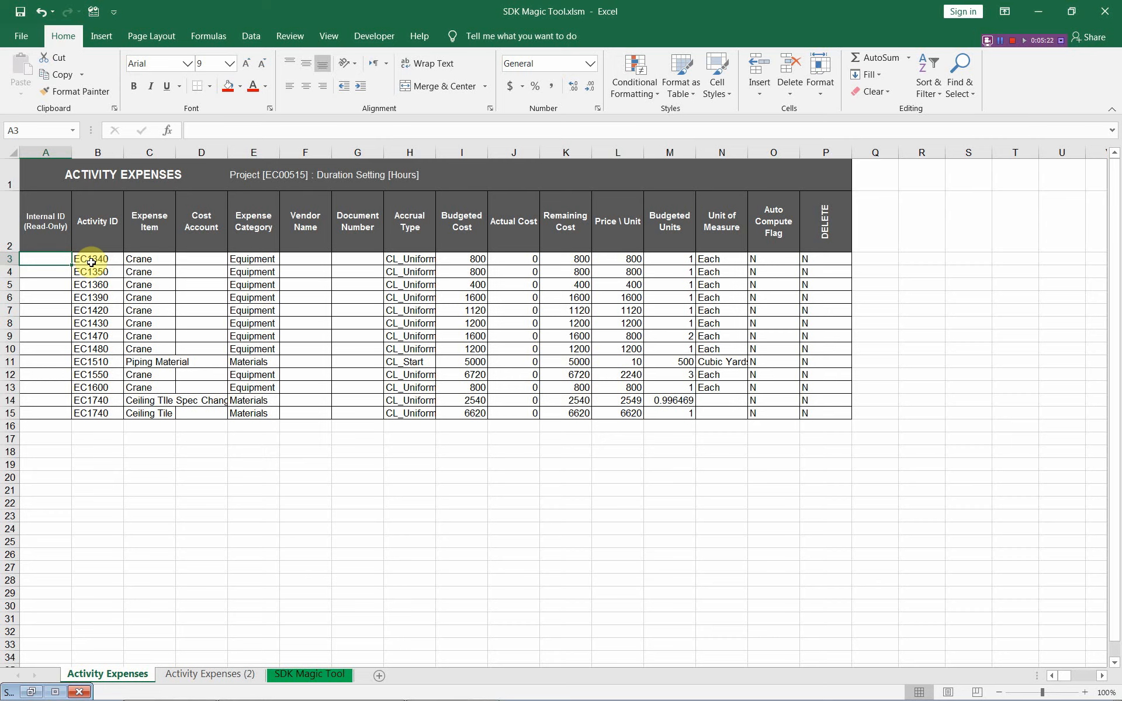
Step: Bring back the tool form, export the pasted rows with the Set Activity Expenses task, and acknowledge the message
{"action": "right_click", "coordinate": [844, 516]}
{"action": "left_click", "coordinate": [896, 507]}
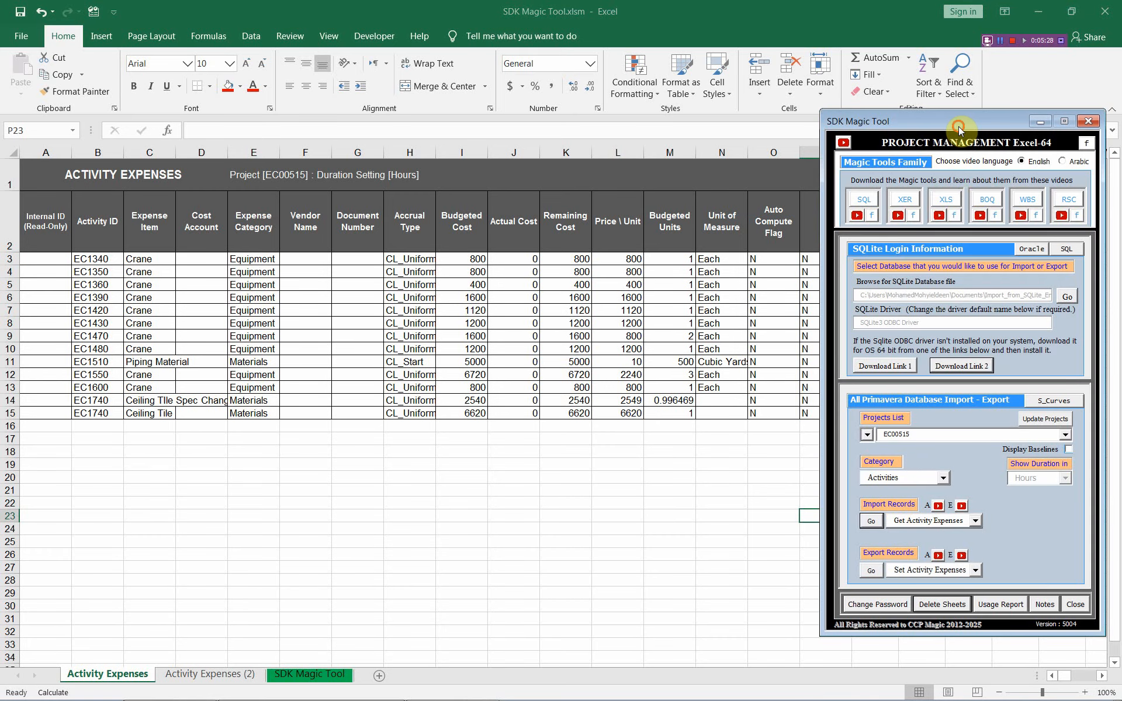
{"action": "left_click_drag", "start_coordinate": [958, 127], "coordinate": [928, 126]}
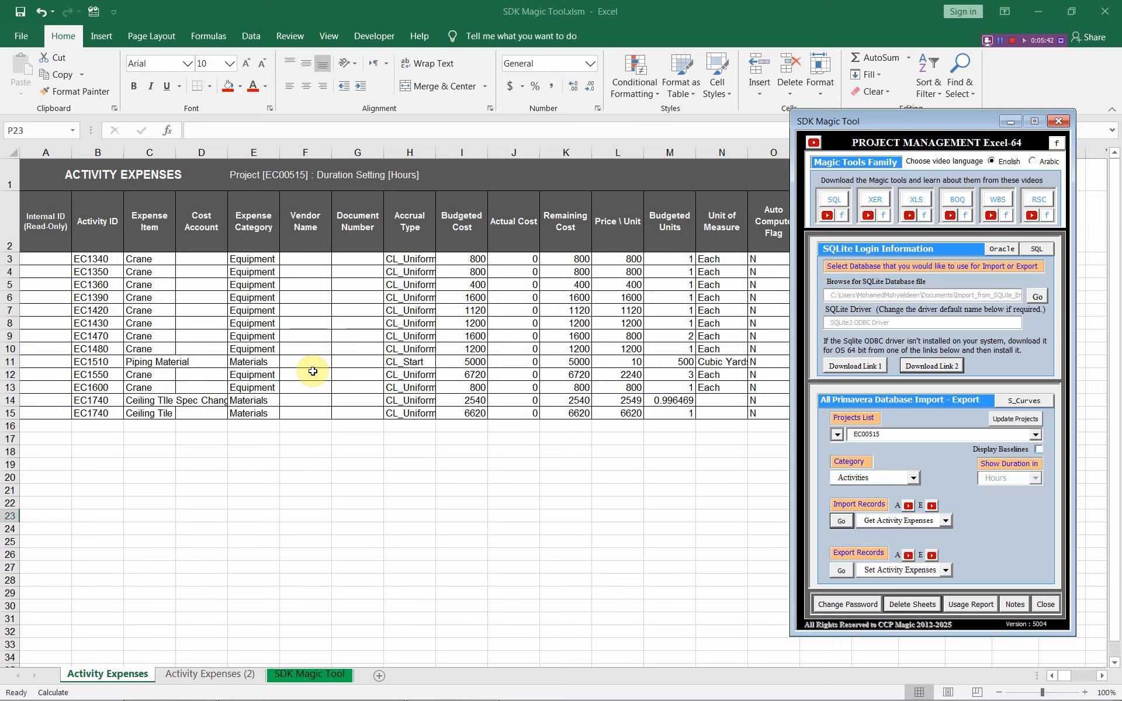
{"action": "left_click", "coordinate": [842, 570]}
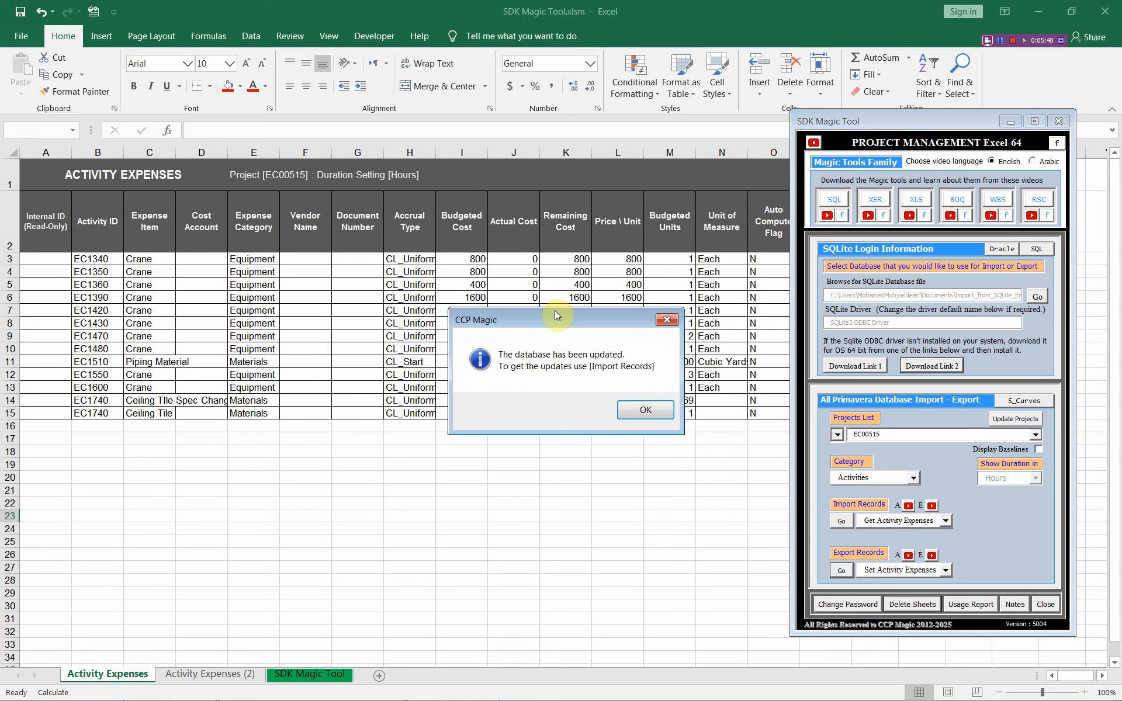
{"action": "left_click", "coordinate": [657, 410]}
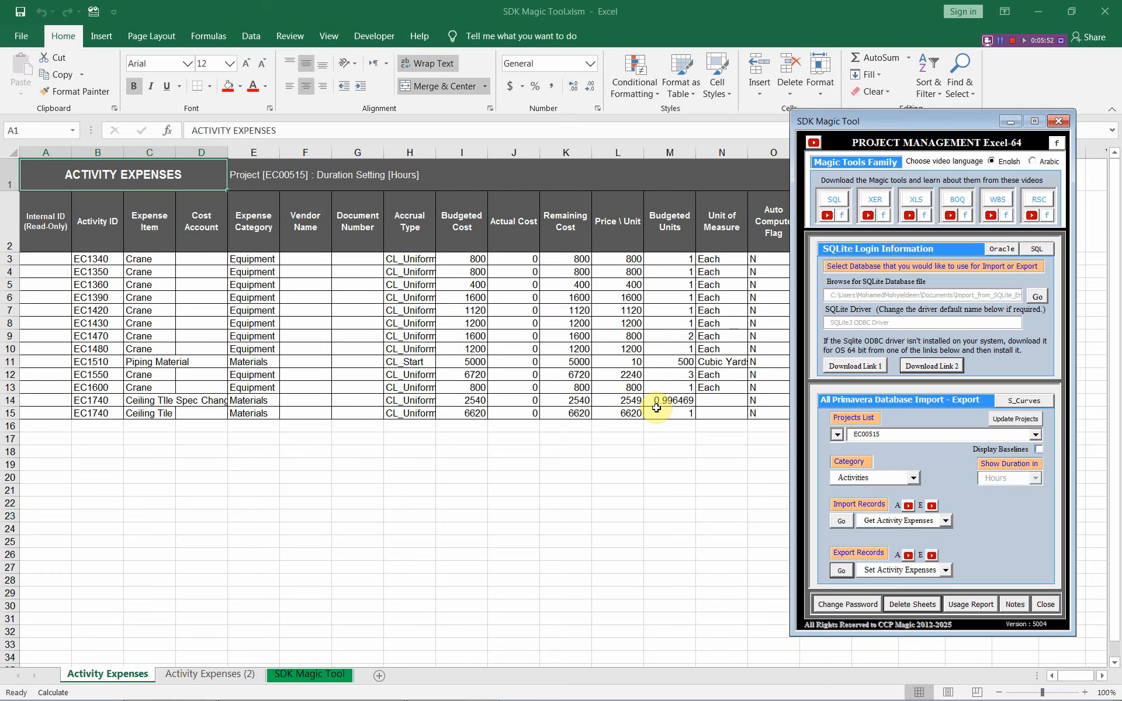
Step: Re-import the records with the Get Activity Expenses task, dismiss the information screen, and select the Internal IDs in A3:A15
{"action": "left_click", "coordinate": [842, 522]}
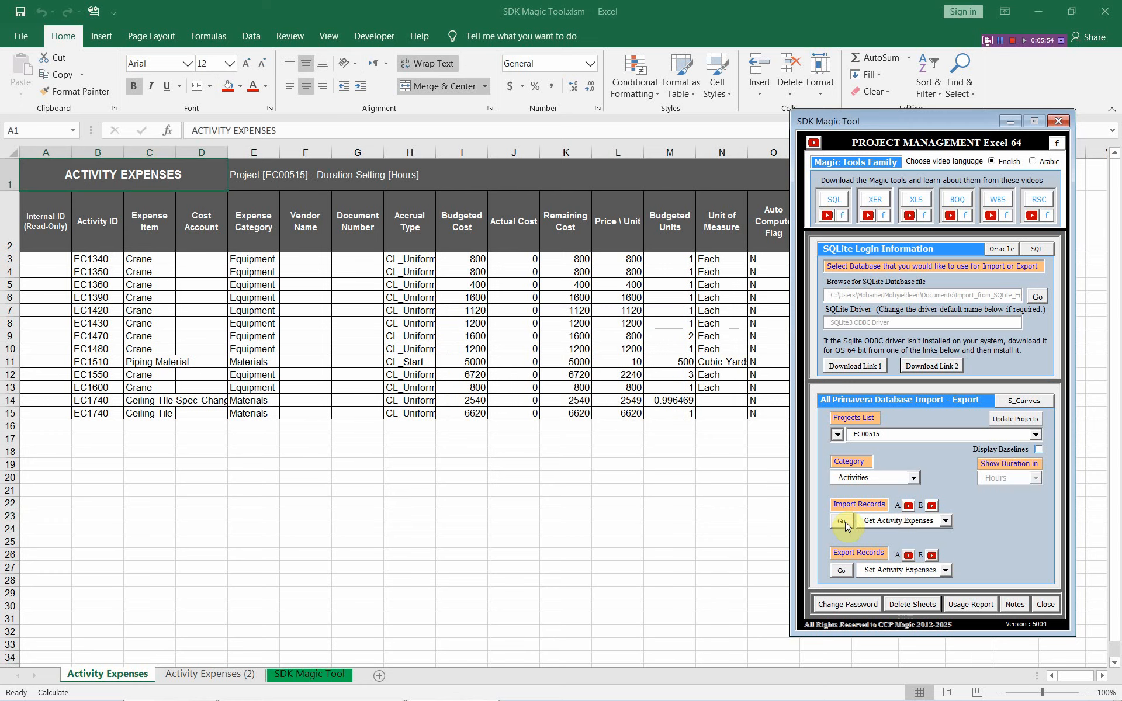
{"action": "left_click", "coordinate": [845, 526]}
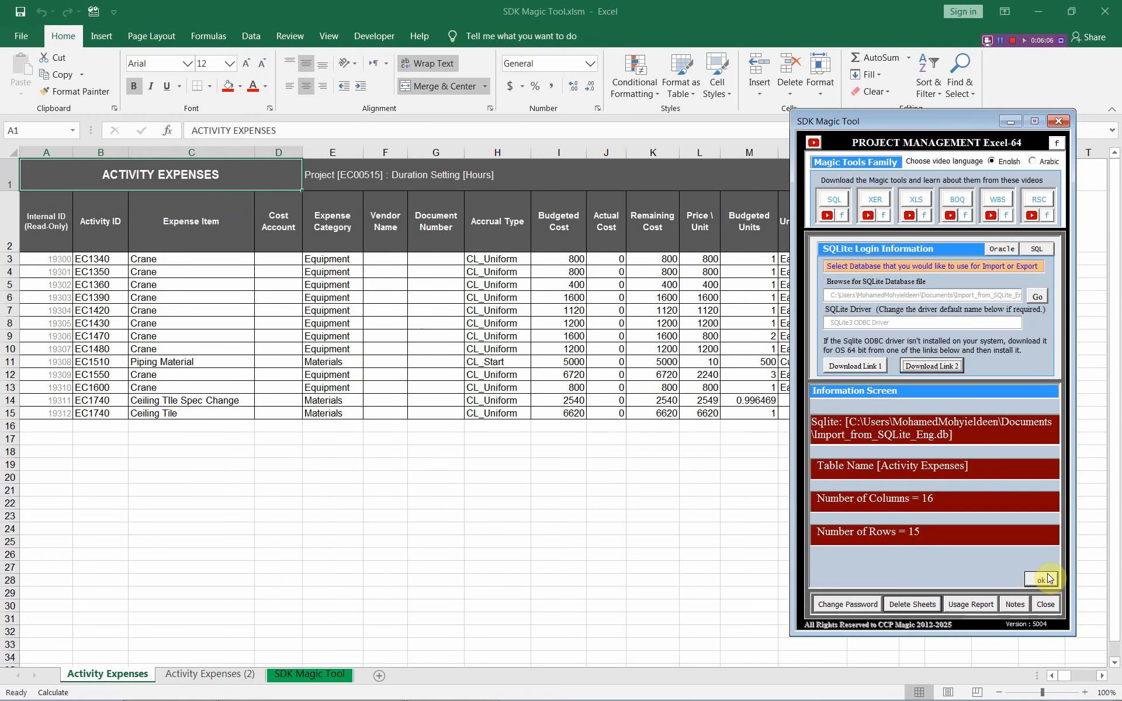
{"action": "left_click", "coordinate": [1044, 579]}
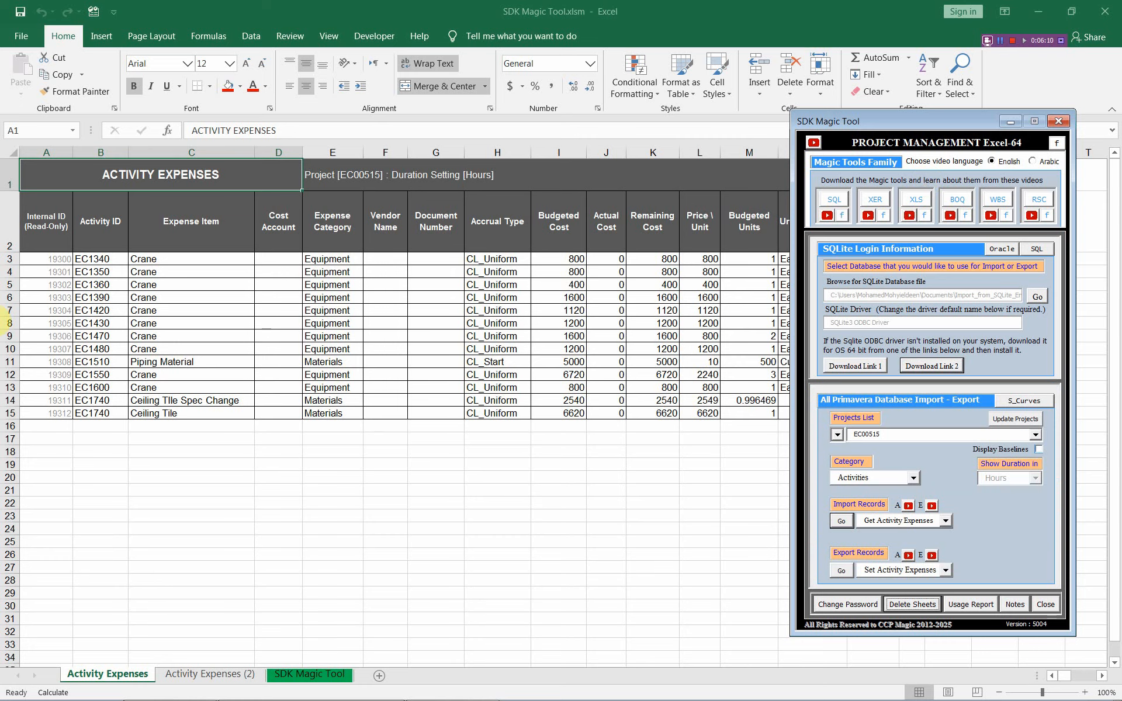
{"action": "left_click_drag", "start_coordinate": [56, 256], "coordinate": [56, 410]}
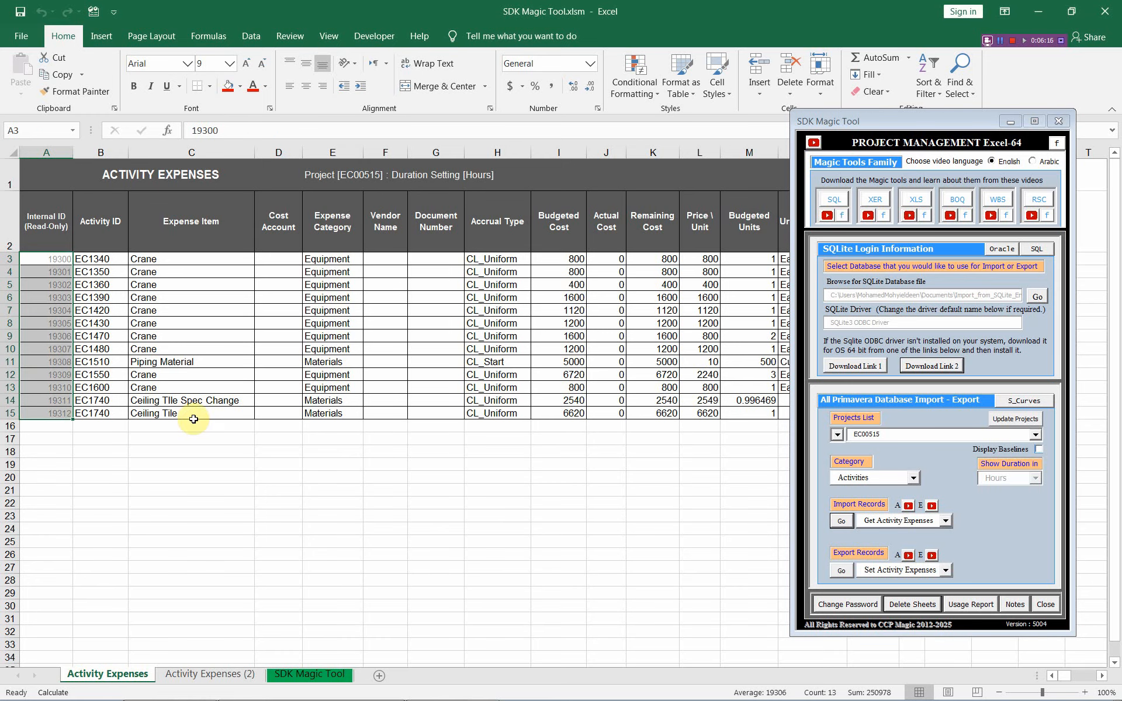
Step: Switch to Primavera P6 and refresh the project data
{"action": "key", "text": "alt+Tab"}
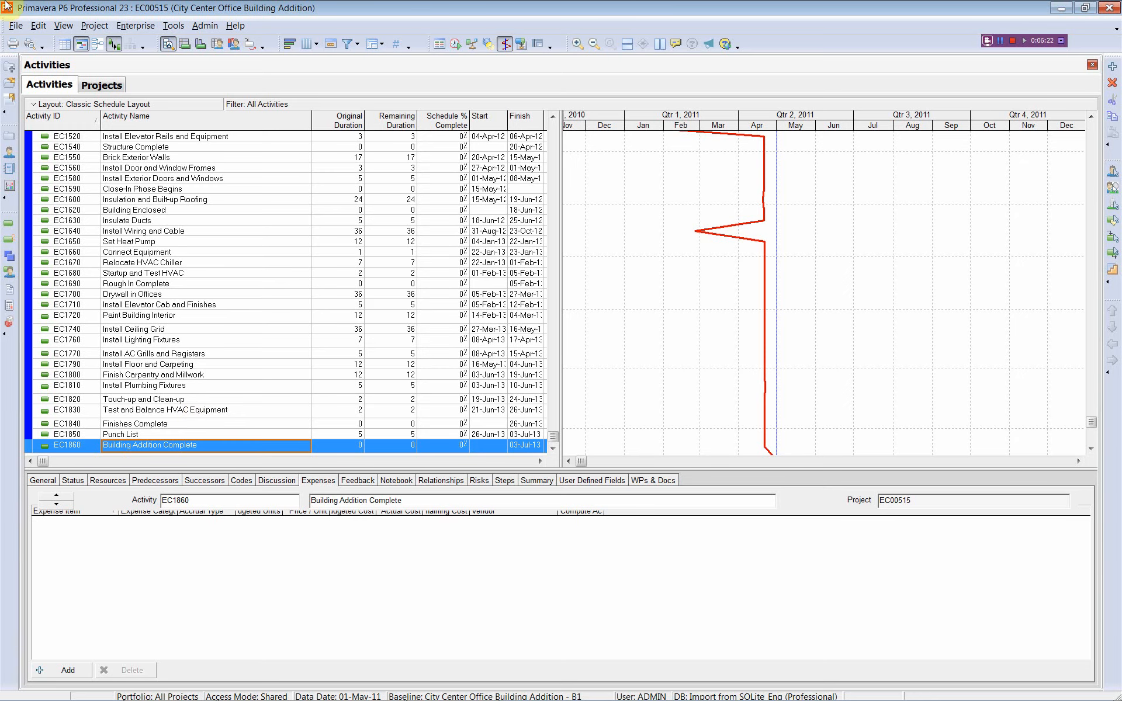
{"action": "left_click", "coordinate": [14, 26]}
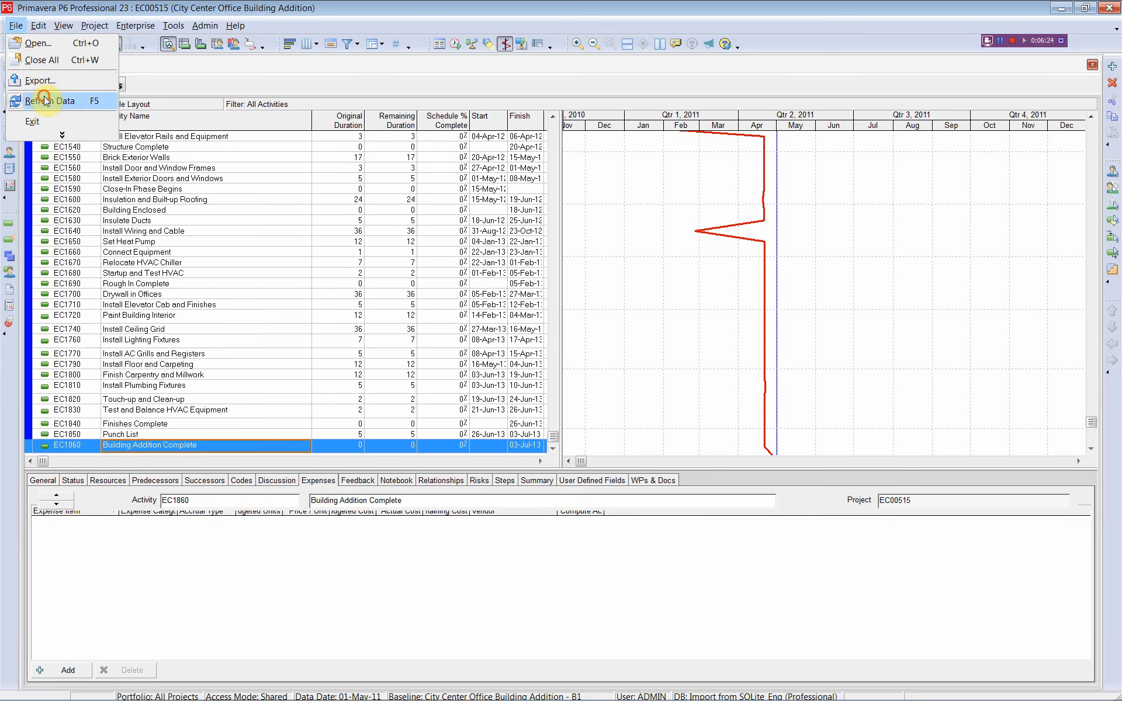
{"action": "left_click", "coordinate": [44, 96]}
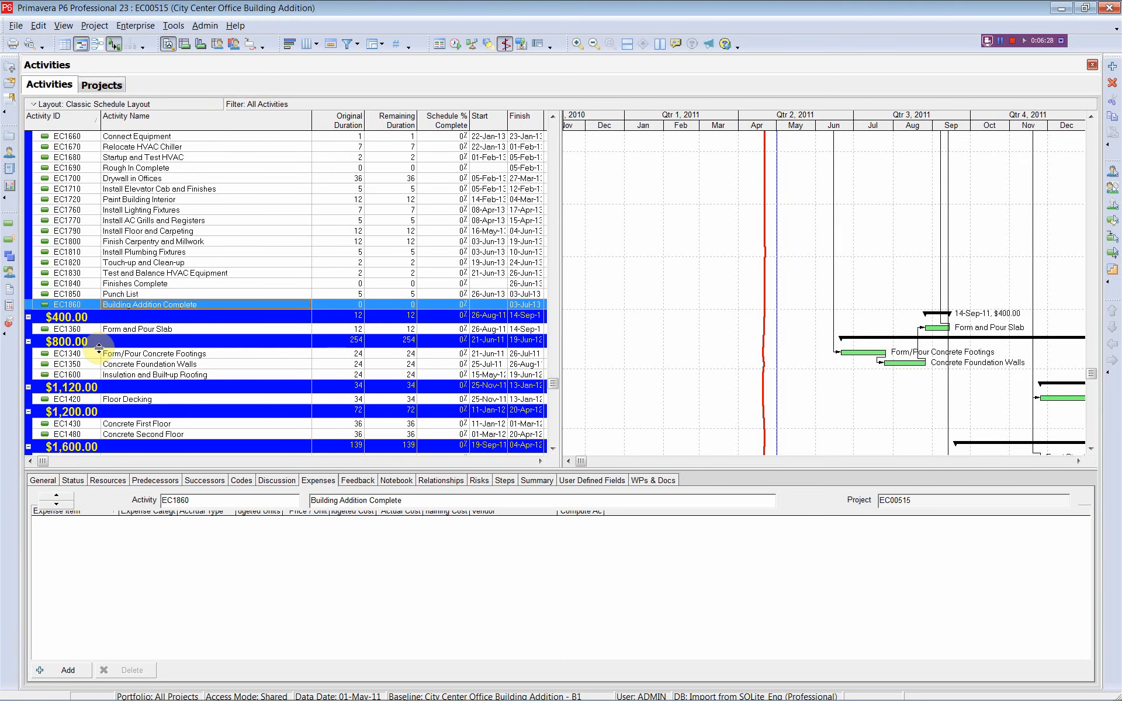
Step: Step through the activities from EC1360 Form and Pour Slab down to the $5,000.00 group and examine their expenses
{"action": "left_click", "coordinate": [179, 331]}
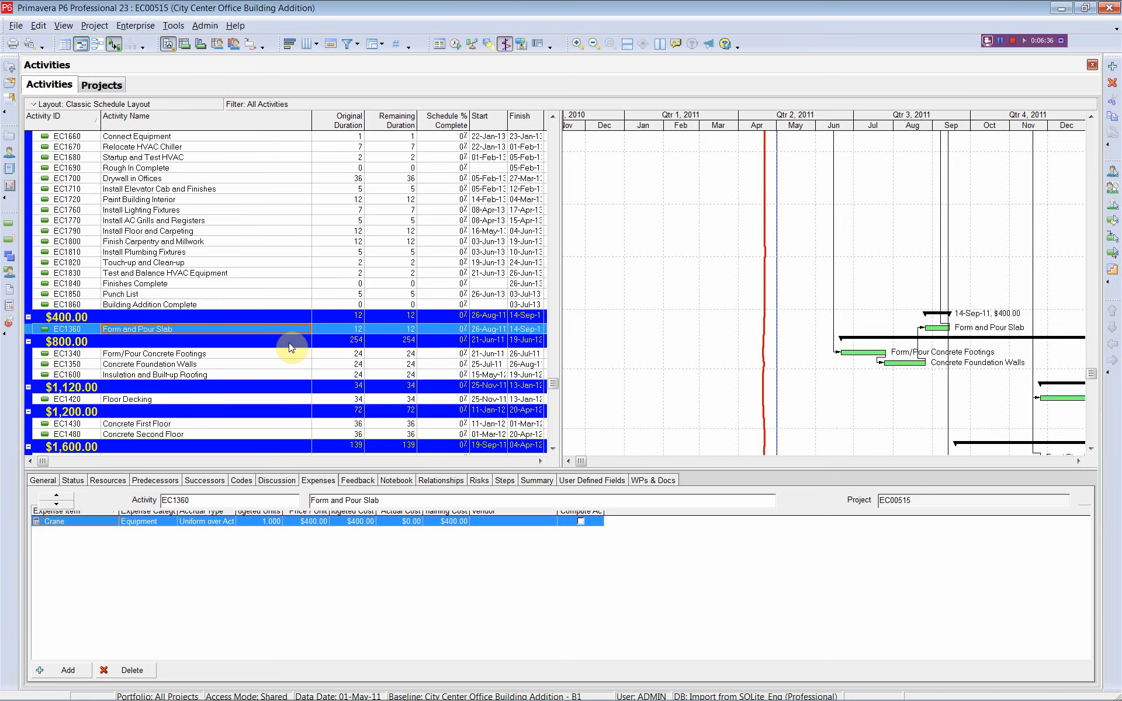
{"action": "key", "text": "Down"}
{"action": "key", "text": "Down"}
{"action": "key", "text": "Down"}
{"action": "key", "text": "Down"}
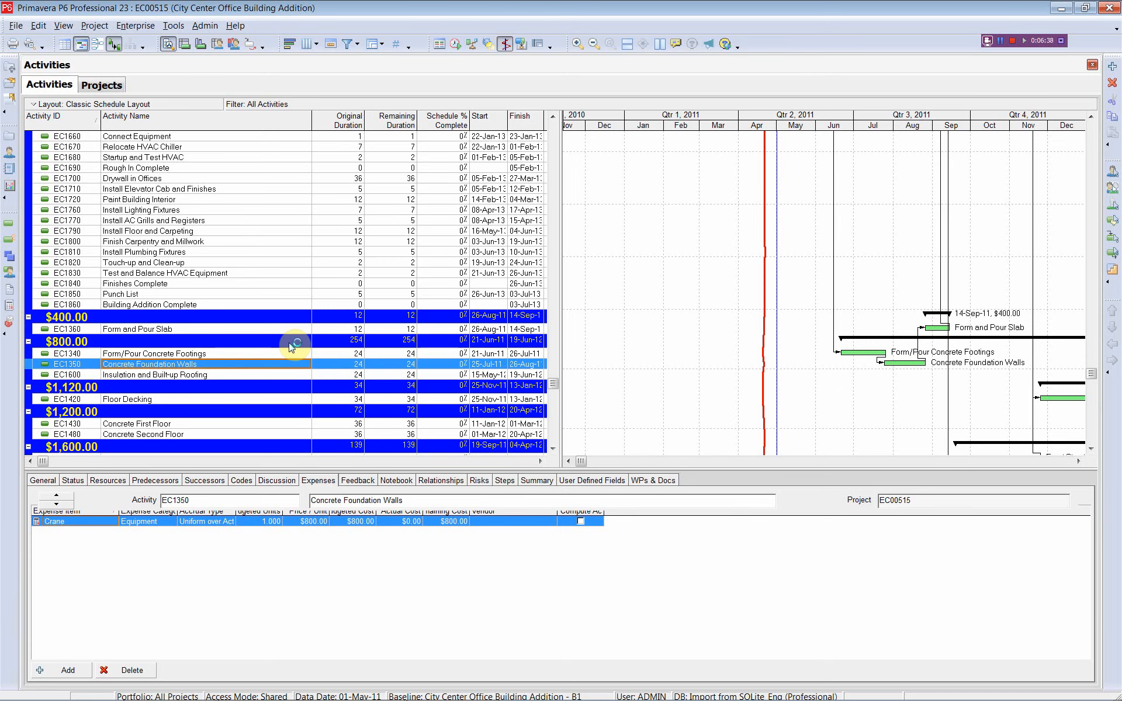
{"action": "key", "text": "Down"}
{"action": "key", "text": "Down"}
{"action": "key", "text": "Down"}
{"action": "key", "text": "Down"}
{"action": "key", "text": "Down"}
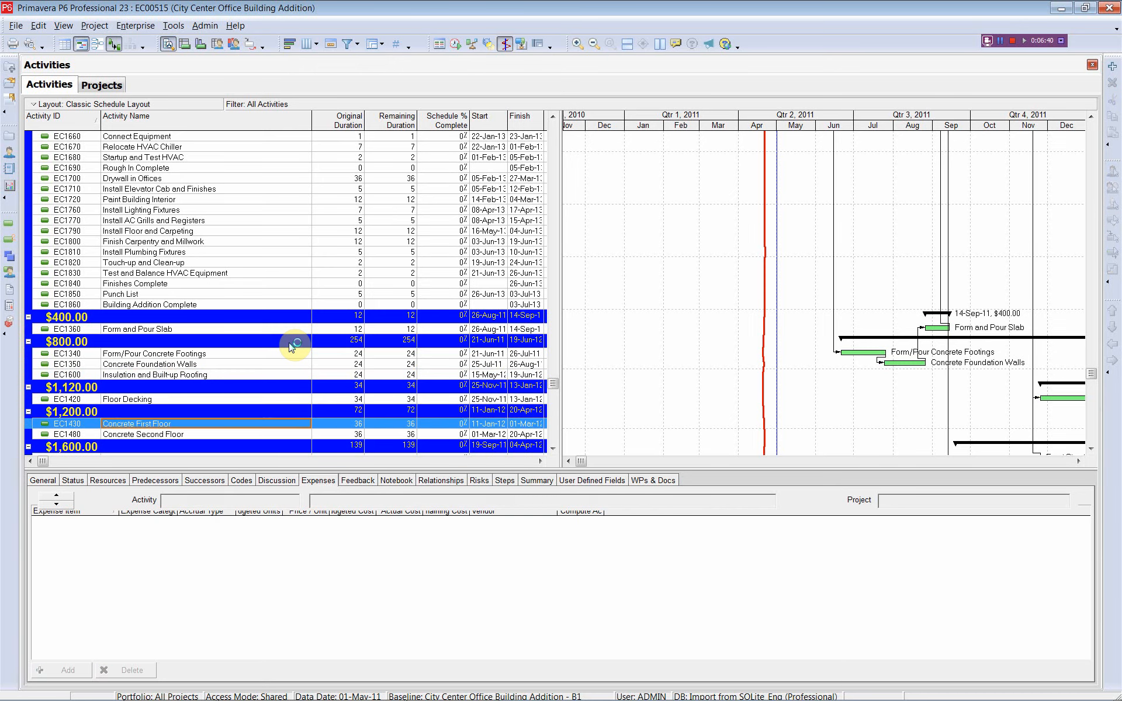
{"action": "key", "text": "Down"}
{"action": "key", "text": "Down"}
{"action": "key", "text": "Down"}
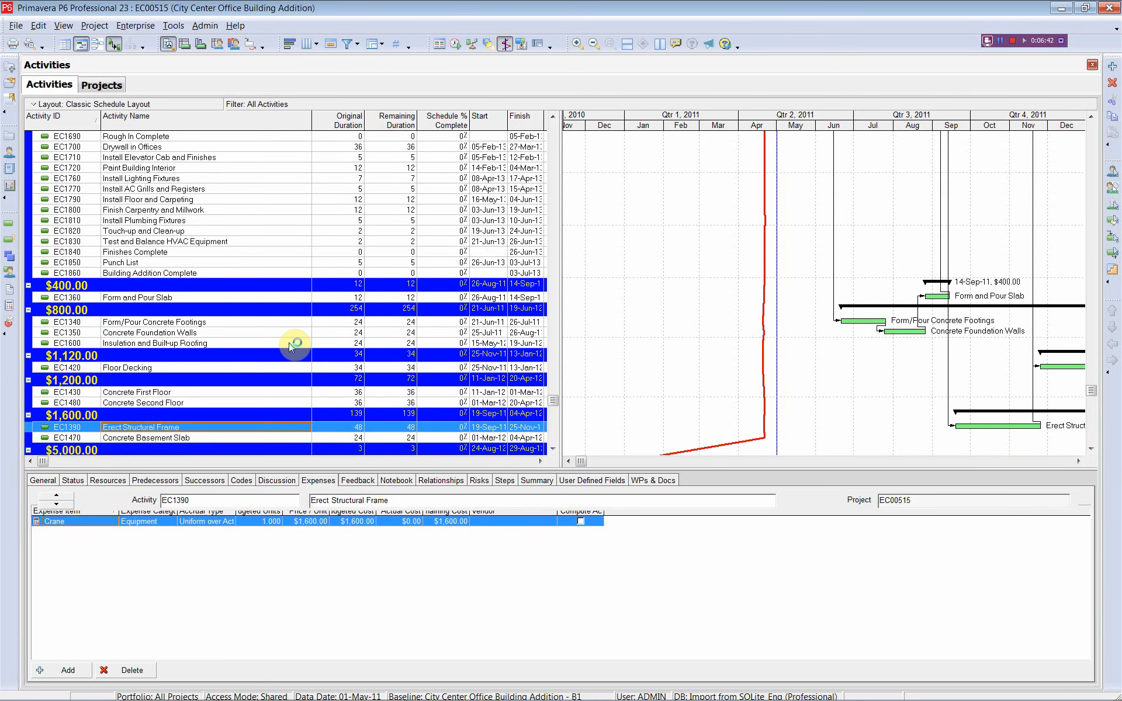
{"action": "key", "text": "Down"}
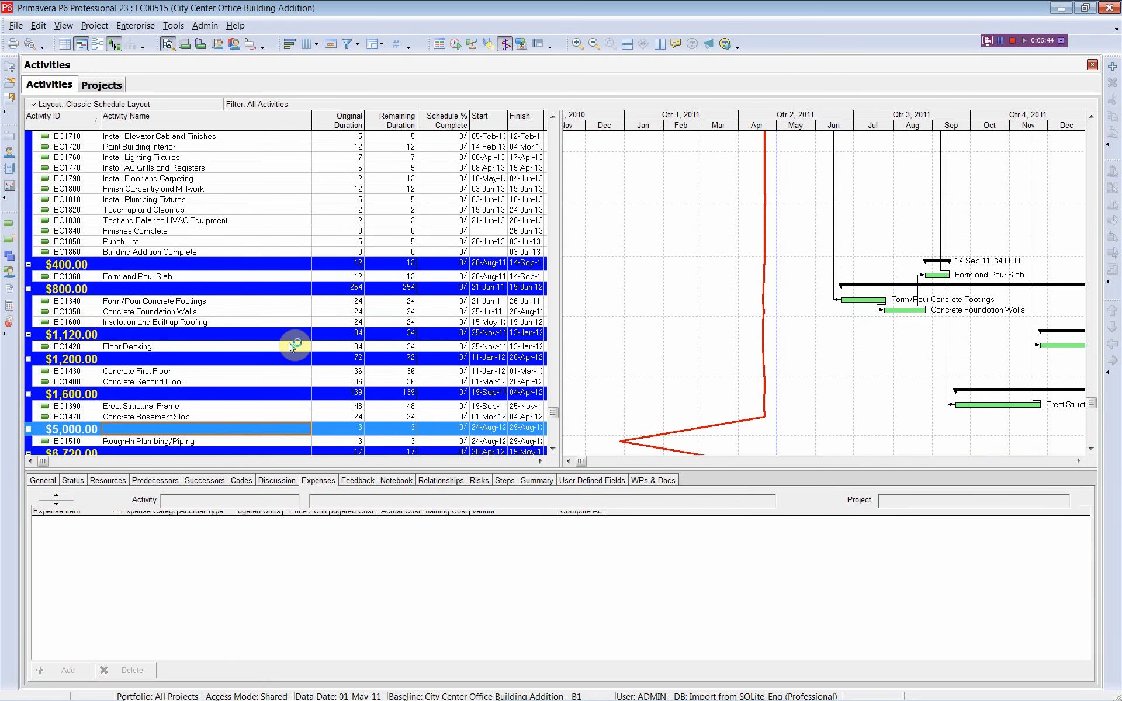
Step: Switch back to Excel and select the ACTIVITY EXPENSES title cell
{"action": "key", "text": "alt+Tab"}
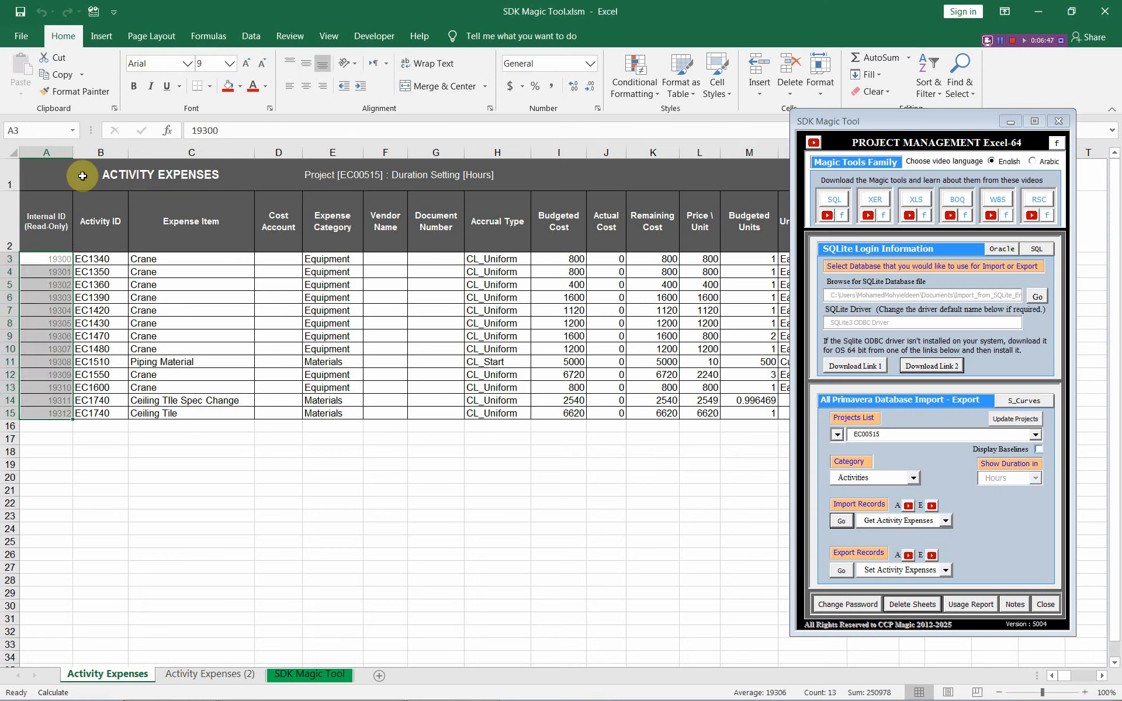
{"action": "left_click", "coordinate": [82, 176]}
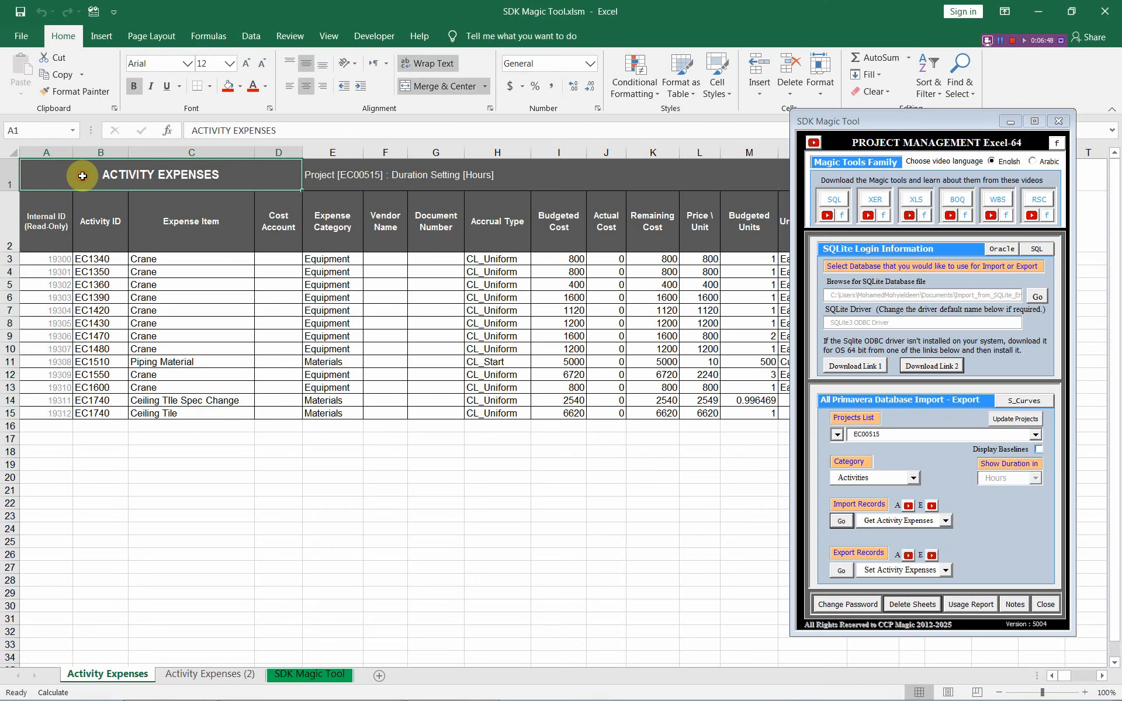